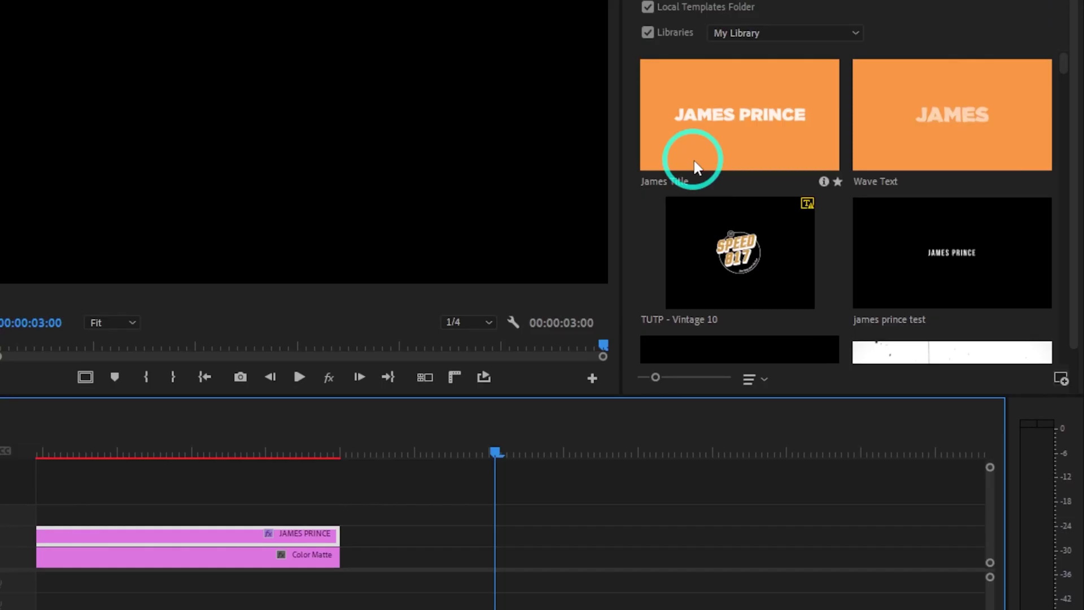
# Step: Preview the finished James Title wobble, then delete Sequence 01 and the Color Matte
pyautogui.moveTo(694, 164); pyautogui.dragTo(496, 536)
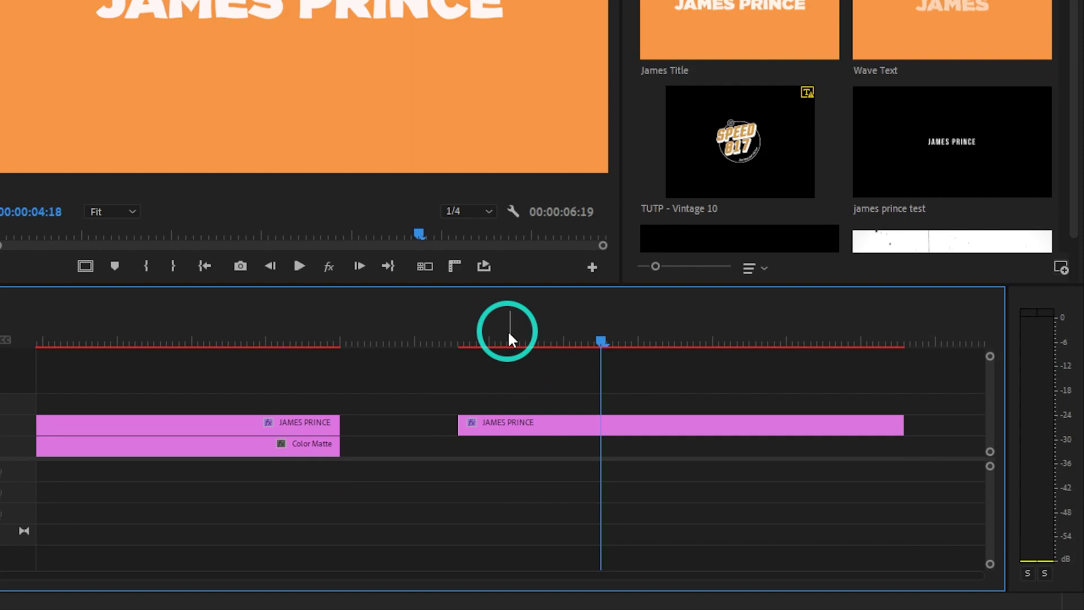
pyautogui.moveTo(509, 334); pyautogui.dragTo(464, 364)
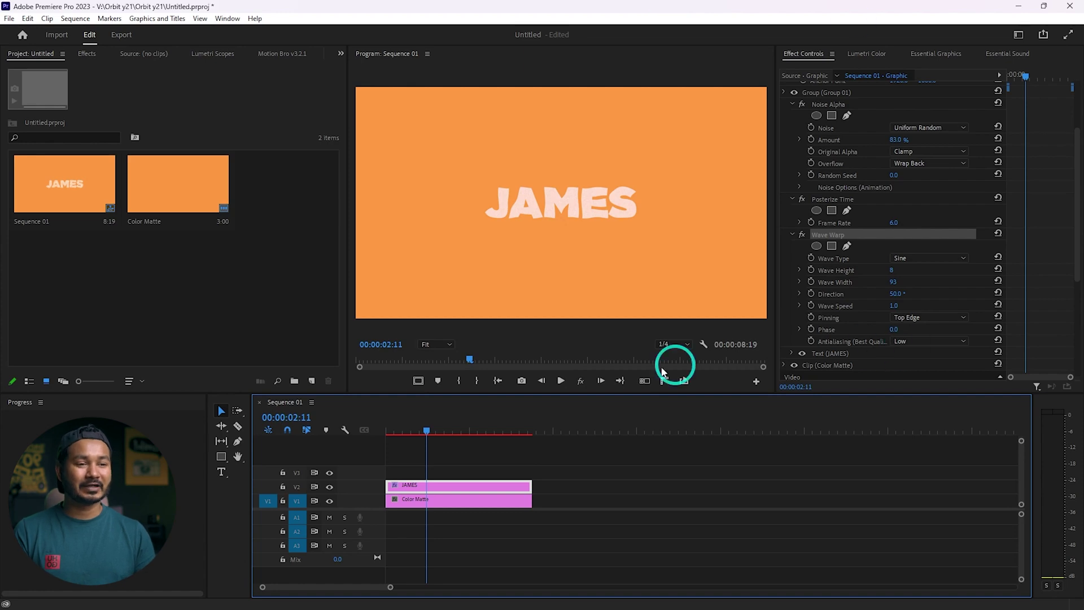
pyautogui.moveTo(424, 431)
pyautogui.mouseDown()
pyautogui.moveTo(405, 431)
pyautogui.moveTo(435, 430)
pyautogui.moveTo(414, 437)
pyautogui.mouseUp()
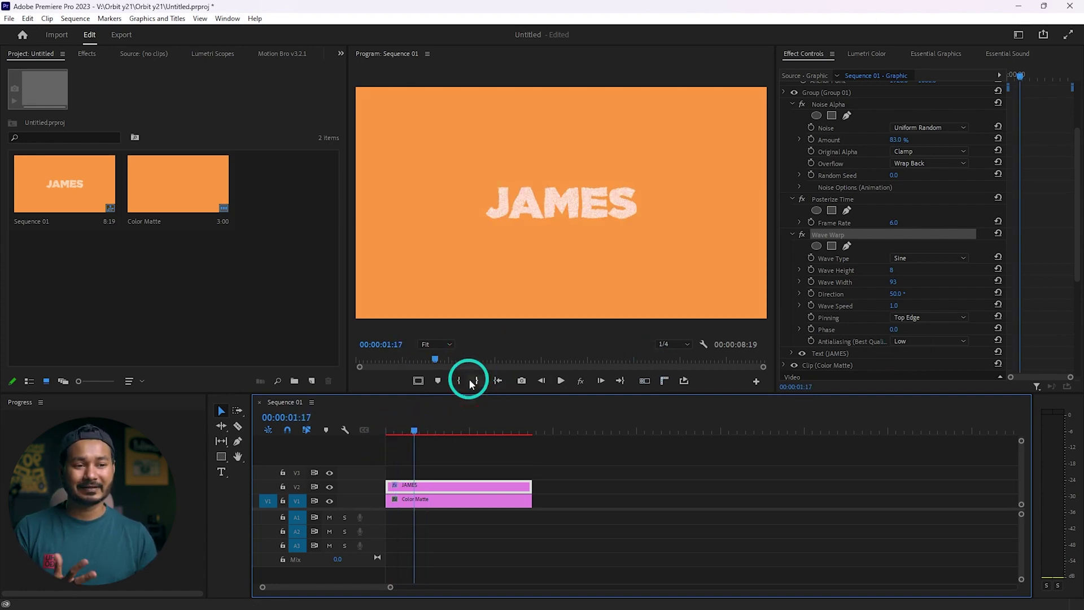
pyautogui.moveTo(249, 293); pyautogui.dragTo(81, 200)
pyautogui.press('Delete')
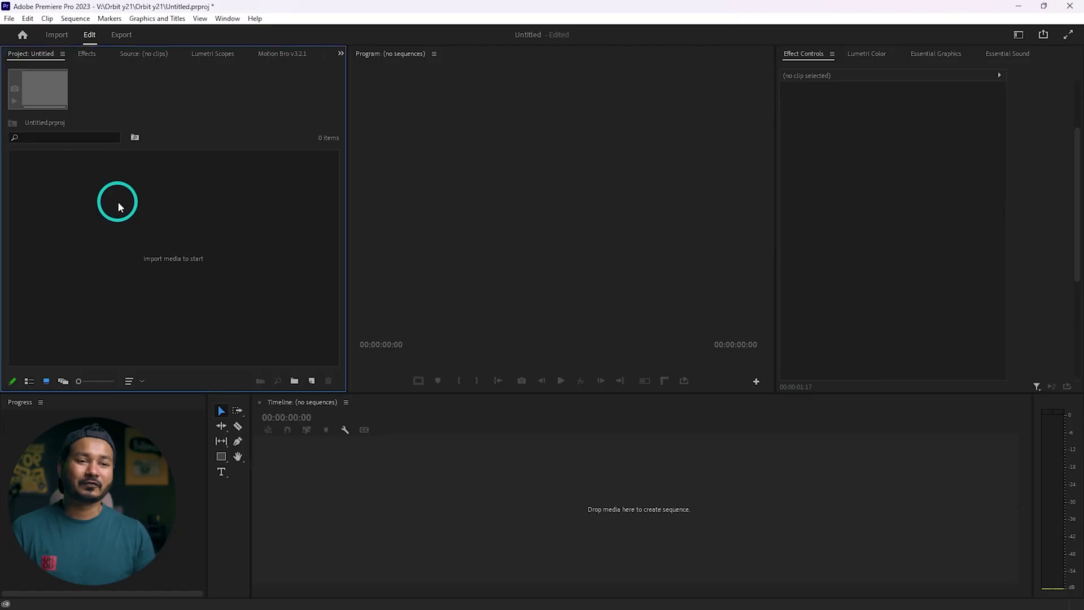
# Step: Make a 3840x2160 Color Matte in bright orange (FFA82C), keeping the name Color Matte
pyautogui.rightClick(118, 201)
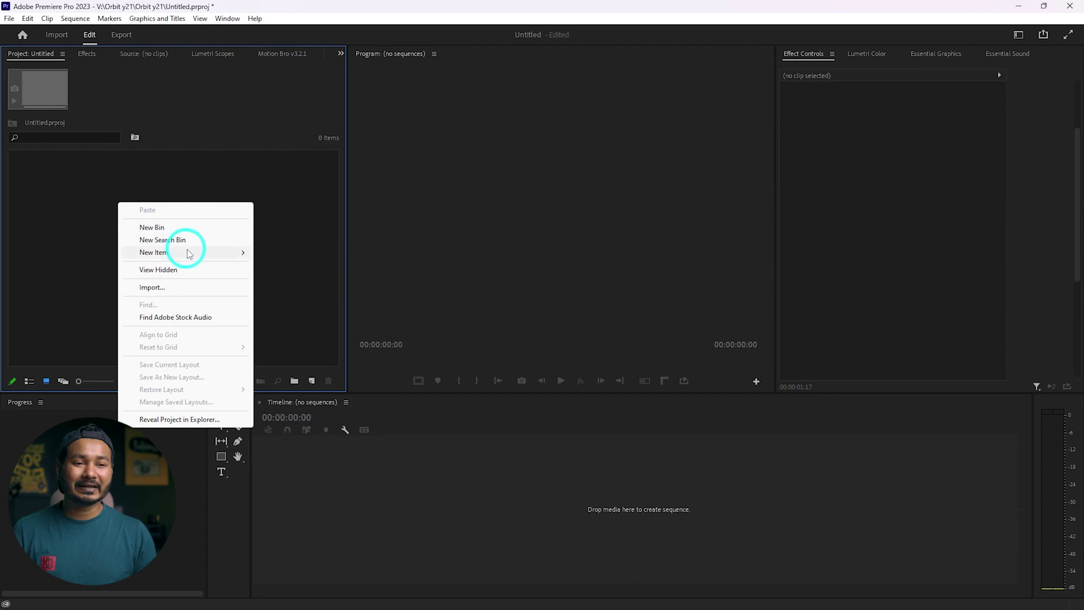
pyautogui.click(115, 176)
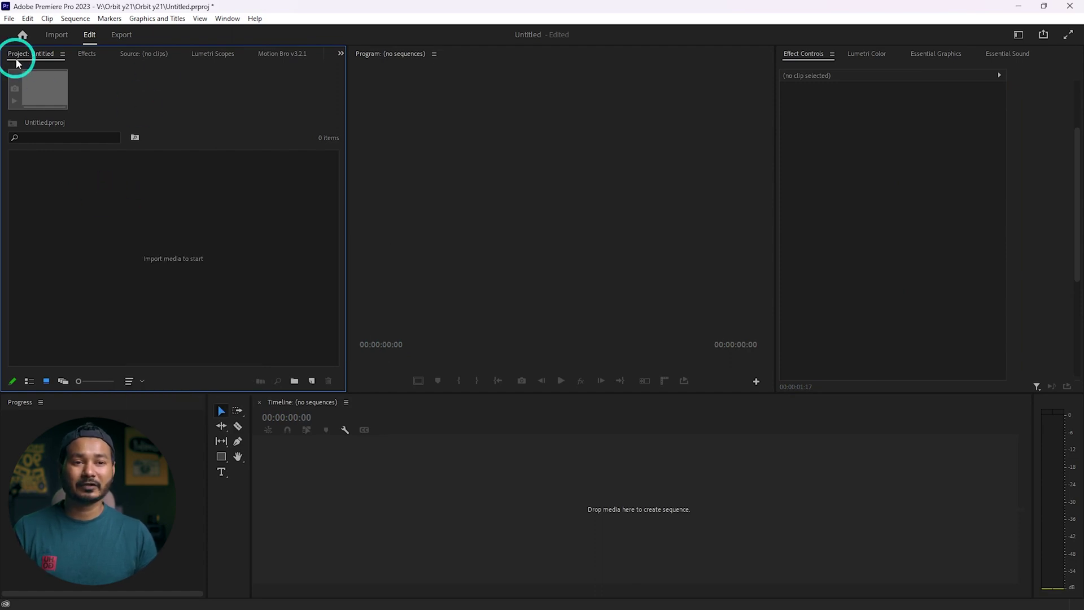
pyautogui.rightClick(136, 225)
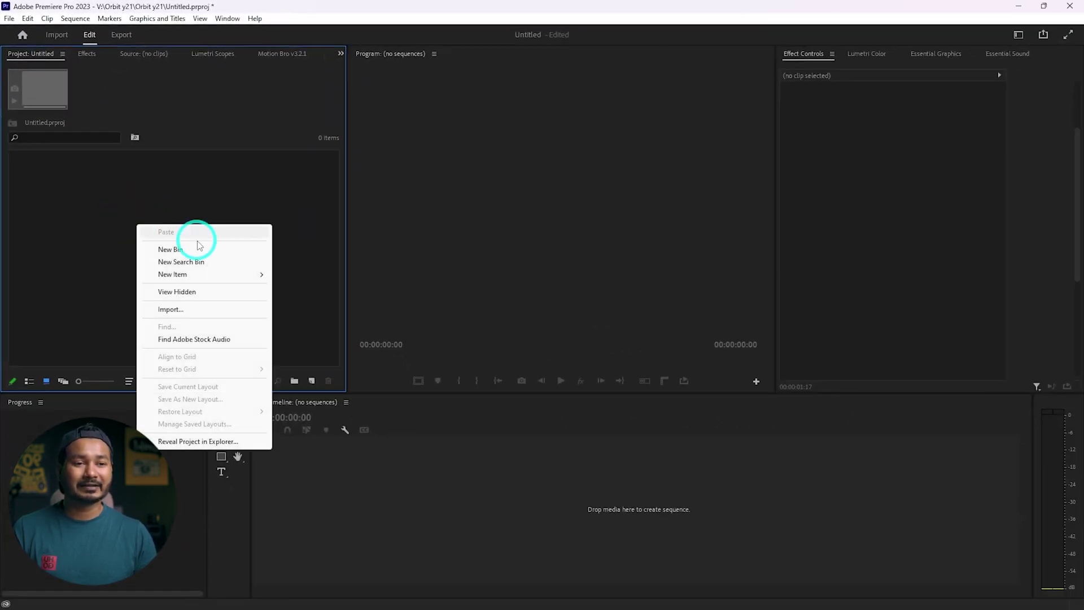
pyautogui.click(198, 274)
pyautogui.click(324, 311)
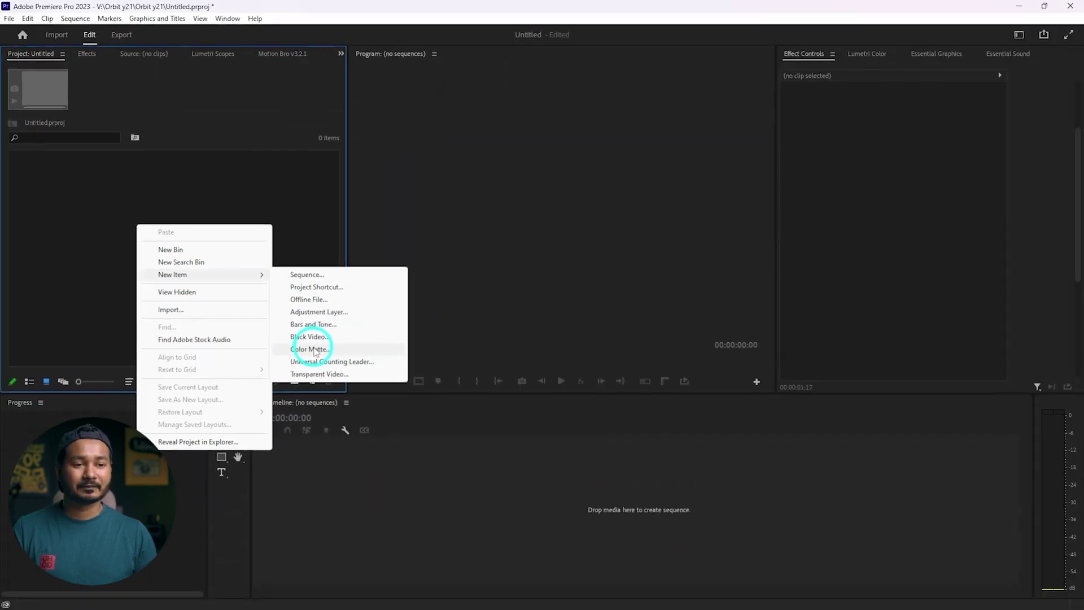
pyautogui.click(315, 350)
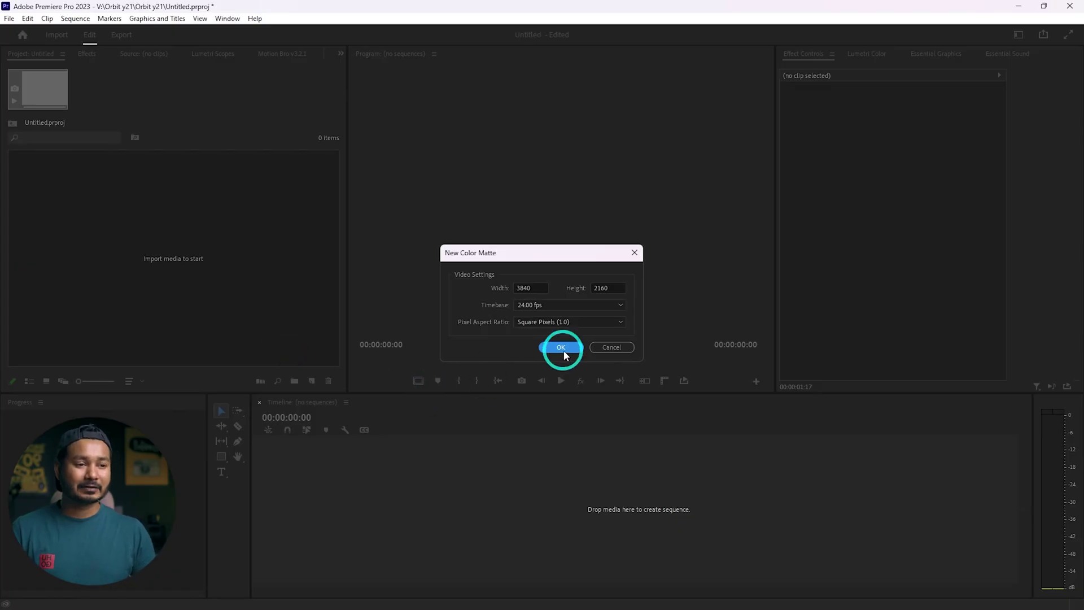
pyautogui.click(561, 347)
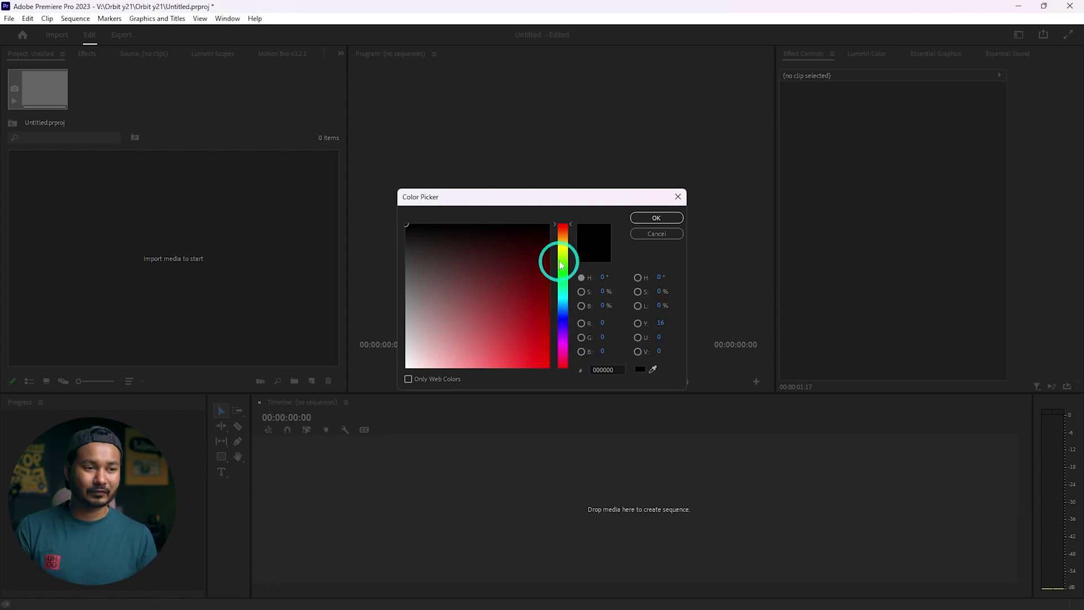
pyautogui.moveTo(561, 264); pyautogui.dragTo(563, 241)
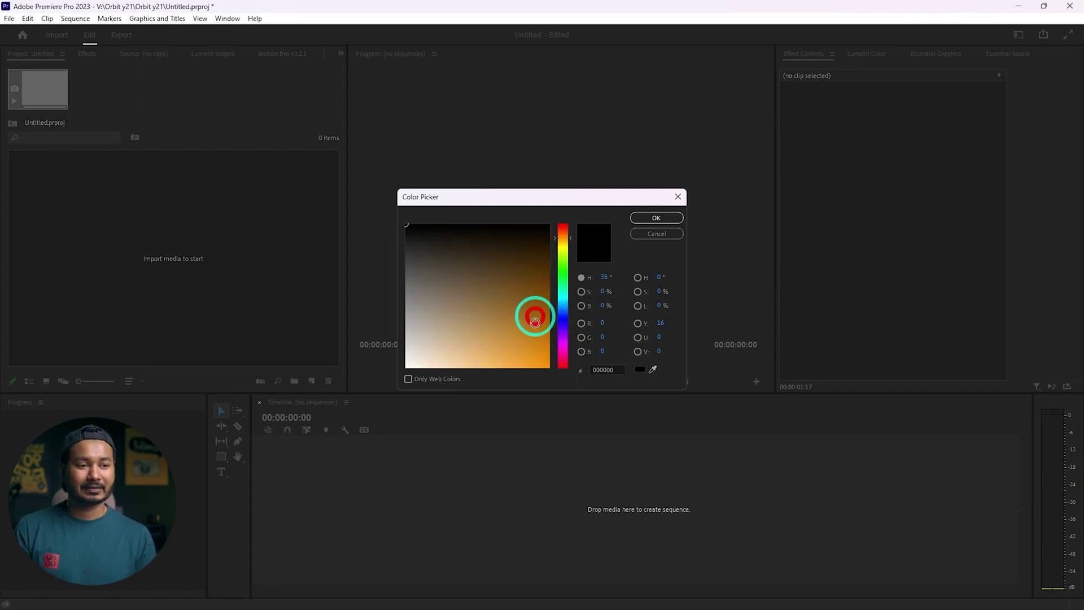
pyautogui.moveTo(535, 322); pyautogui.dragTo(515, 372)
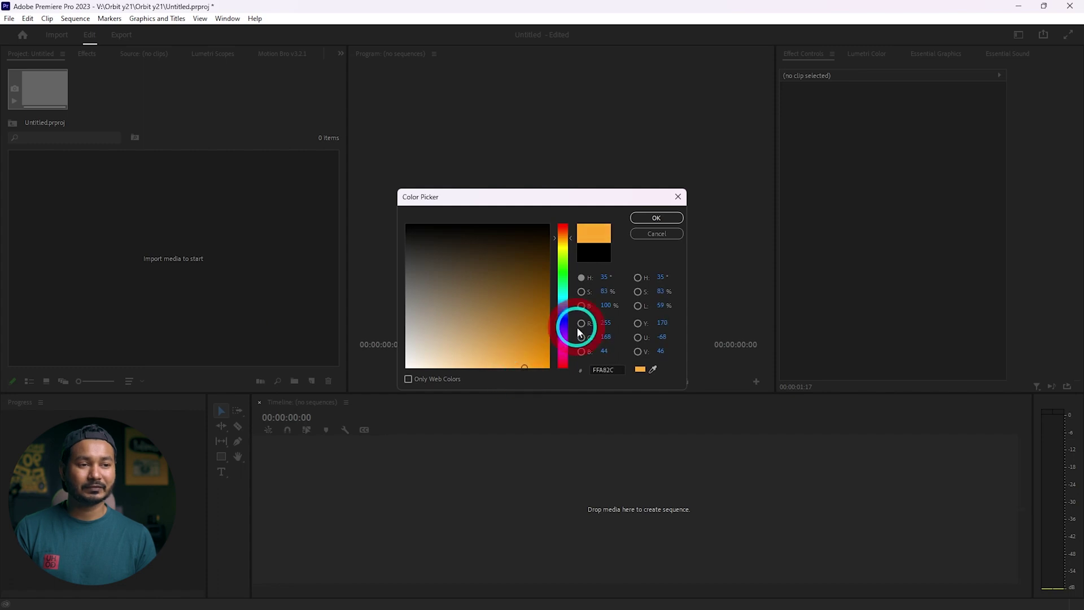
pyautogui.click(655, 219)
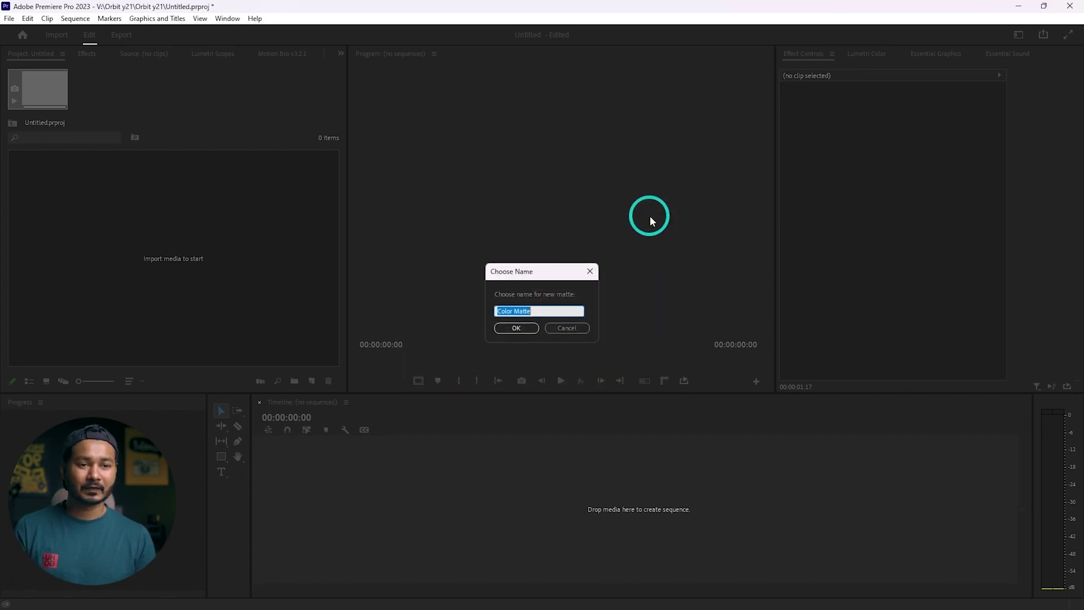
pyautogui.click(516, 329)
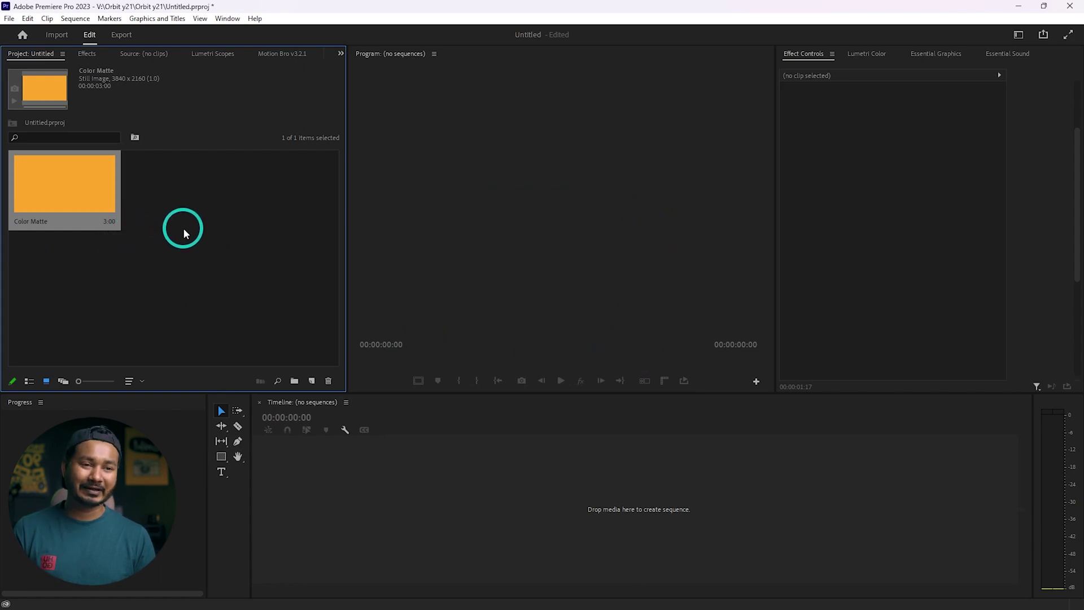
# Step: Create a sequence from the 3840x2160 24 fps preset named 'Text Animation'
pyautogui.rightClick(225, 213)
pyautogui.moveTo(270, 265)
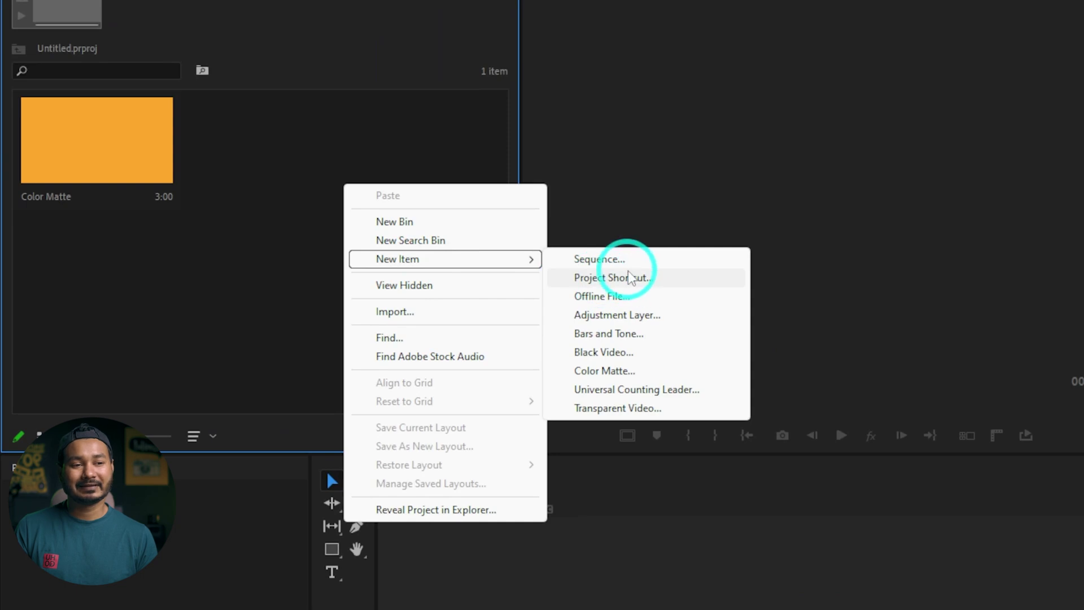
pyautogui.click(625, 257)
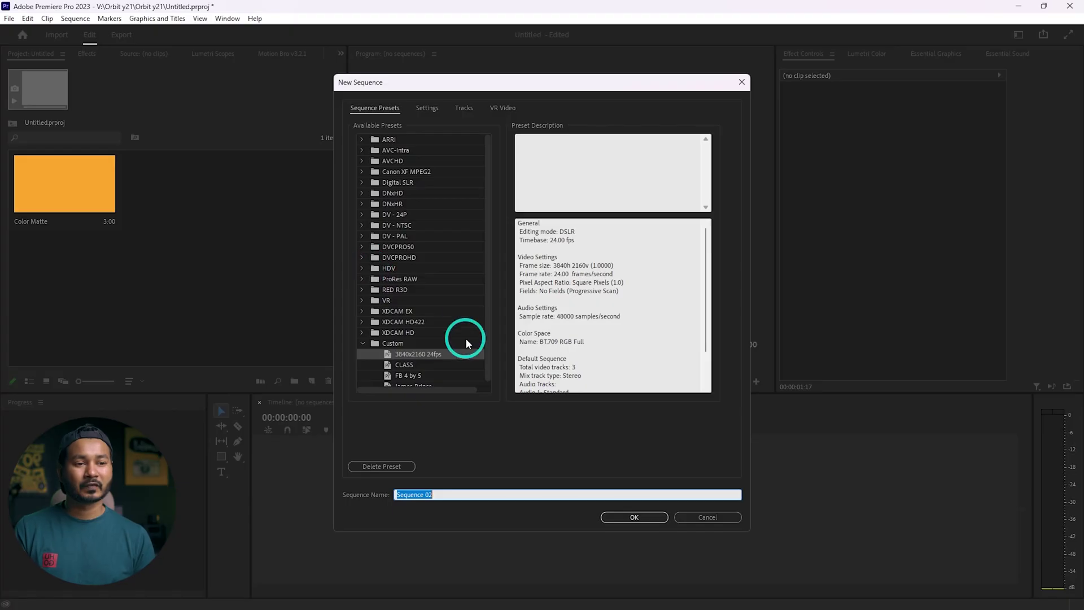
pyautogui.click(424, 354)
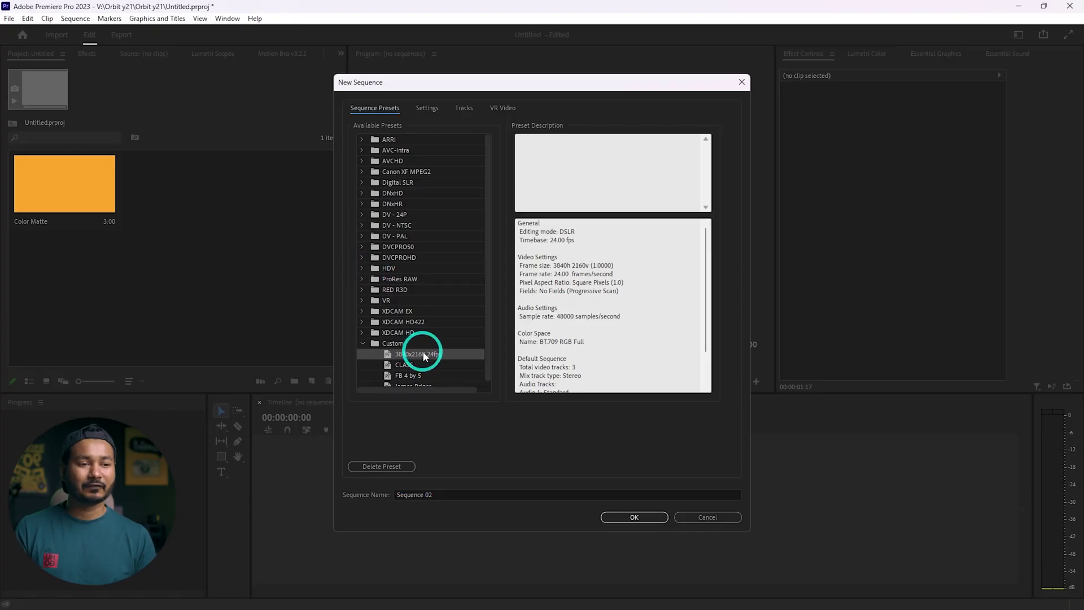
pyautogui.click(427, 108)
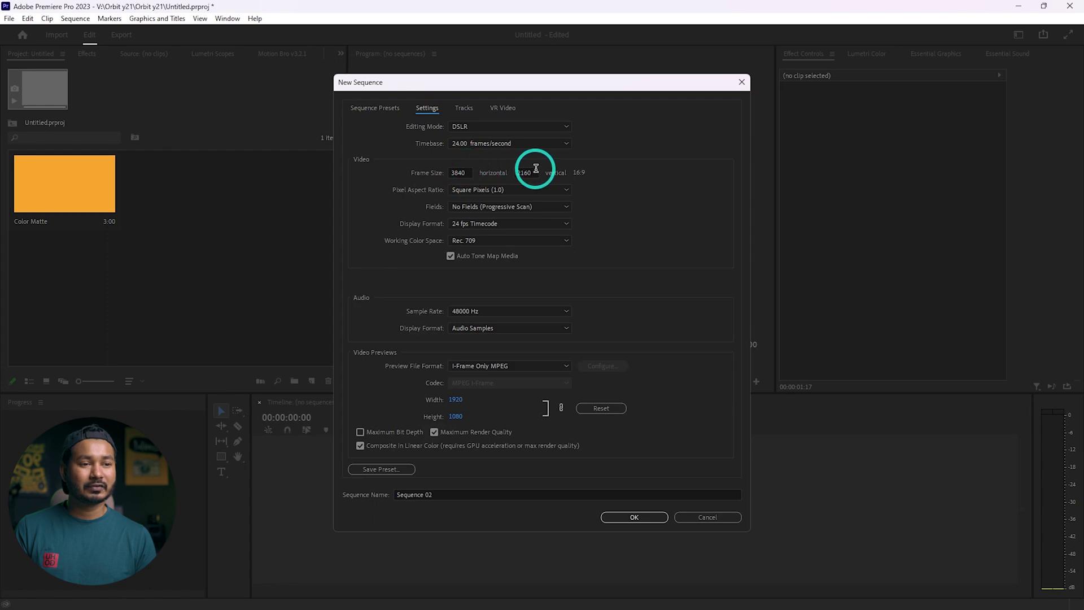
pyautogui.click(459, 494)
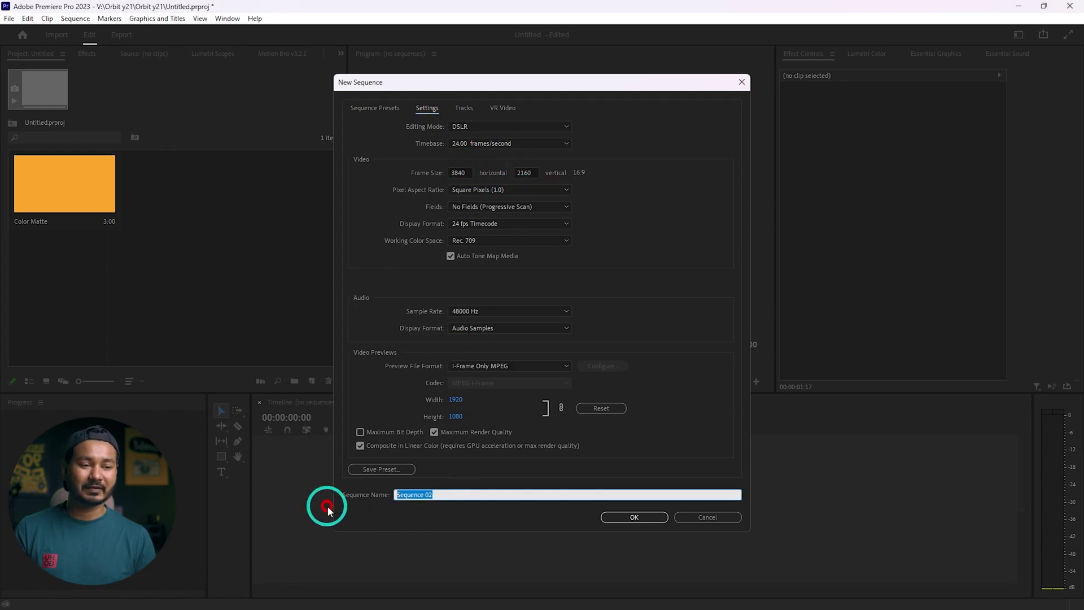
pyautogui.write('Te')
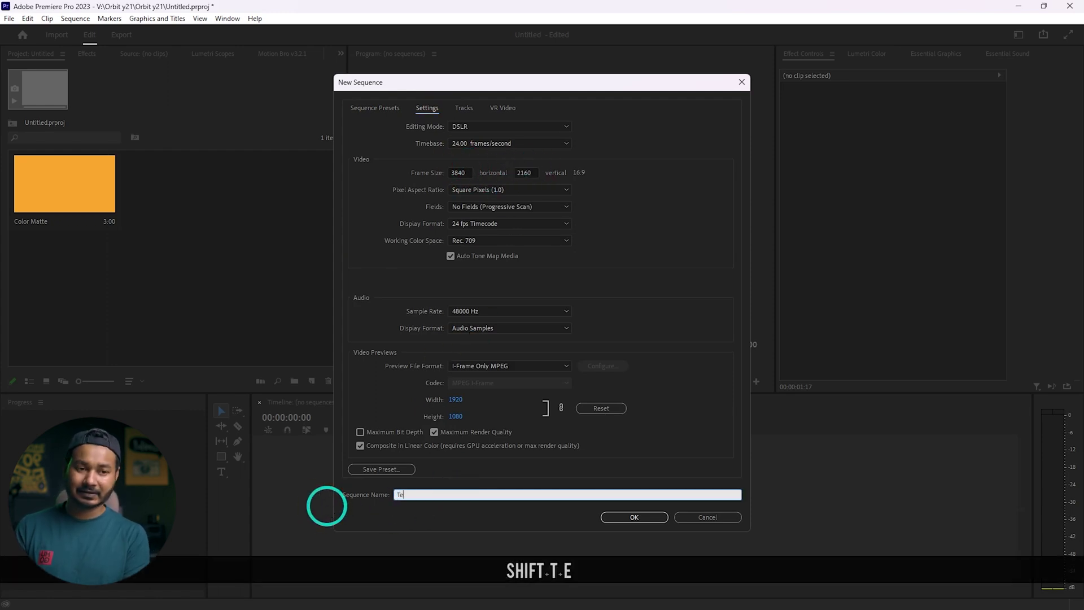
pyautogui.write('xt Animation')
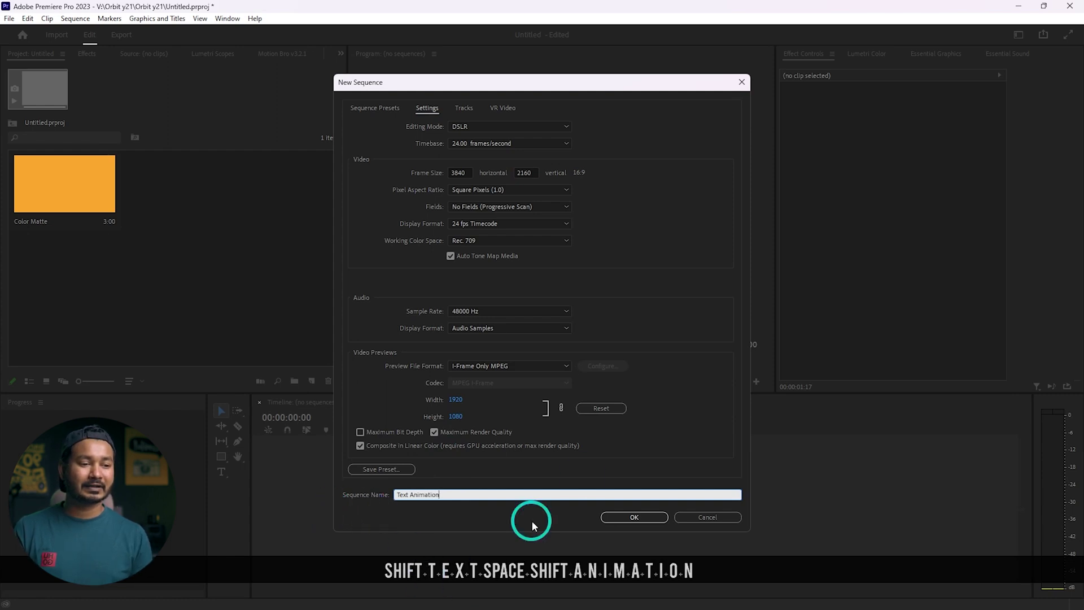
pyautogui.click(620, 517)
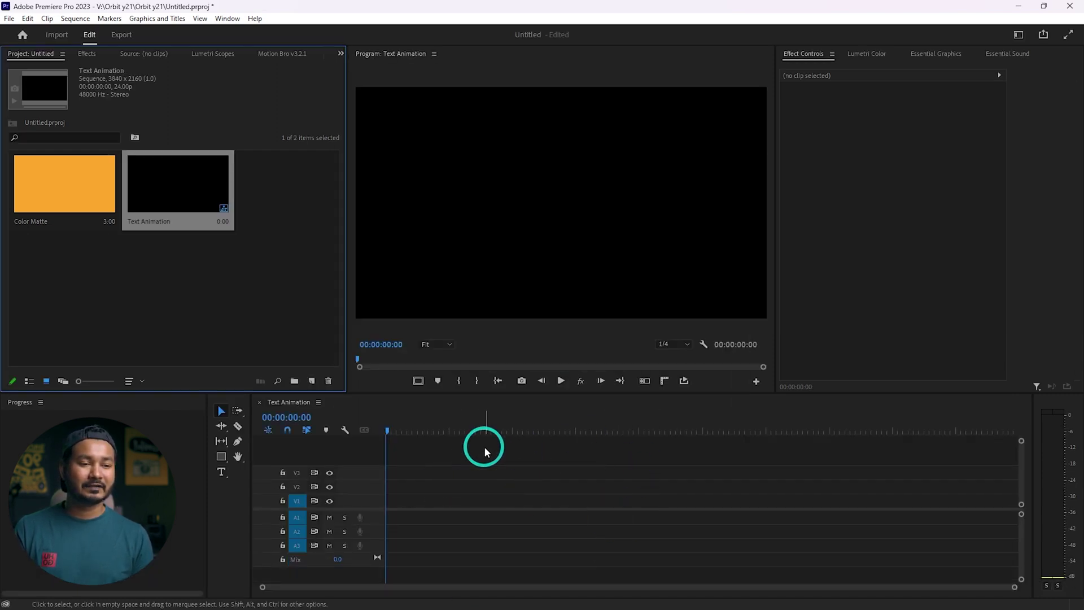
# Step: Drop the Color Matte onto V1, zoom the timeline, and park the playhead at 00:00:00:15
pyautogui.click(80, 200)
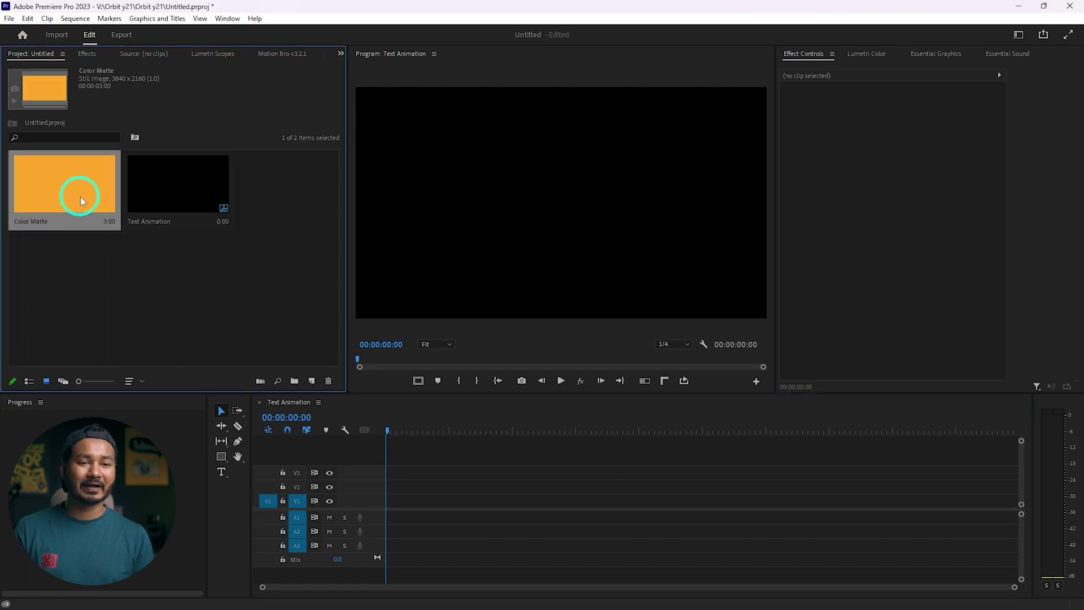
pyautogui.moveTo(81, 201); pyautogui.dragTo(393, 511)
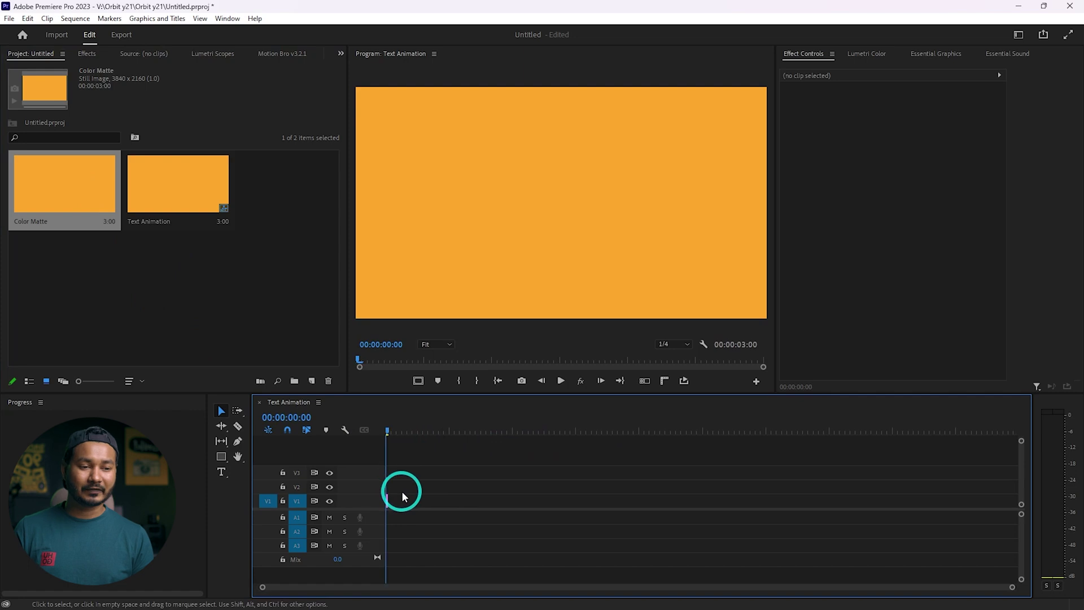
pyautogui.press('alt')
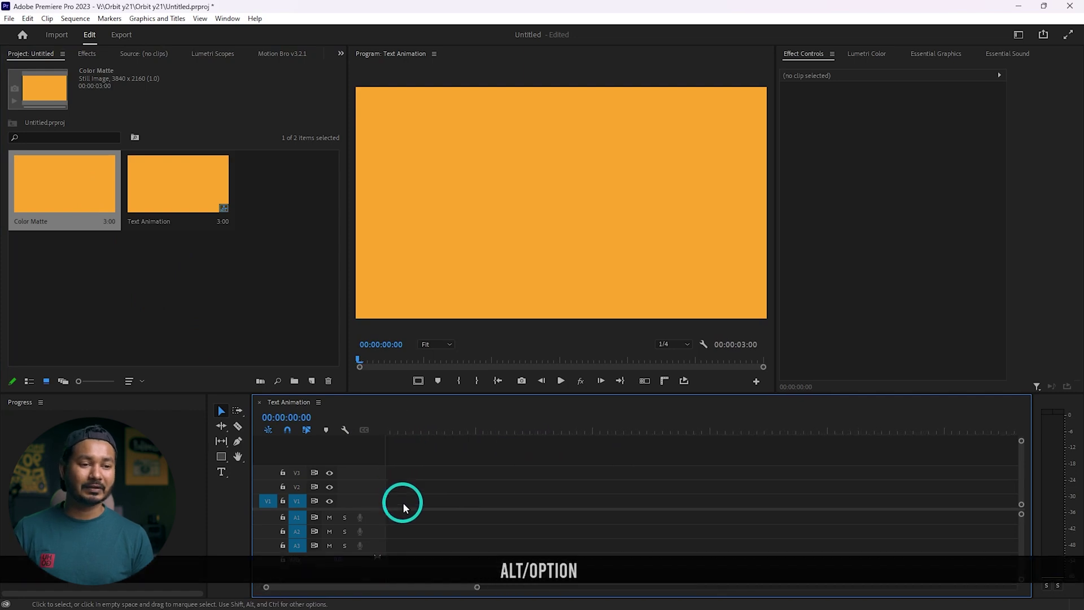
pyautogui.scroll(2, 404, 507)
pyautogui.scroll(3, 405, 504)
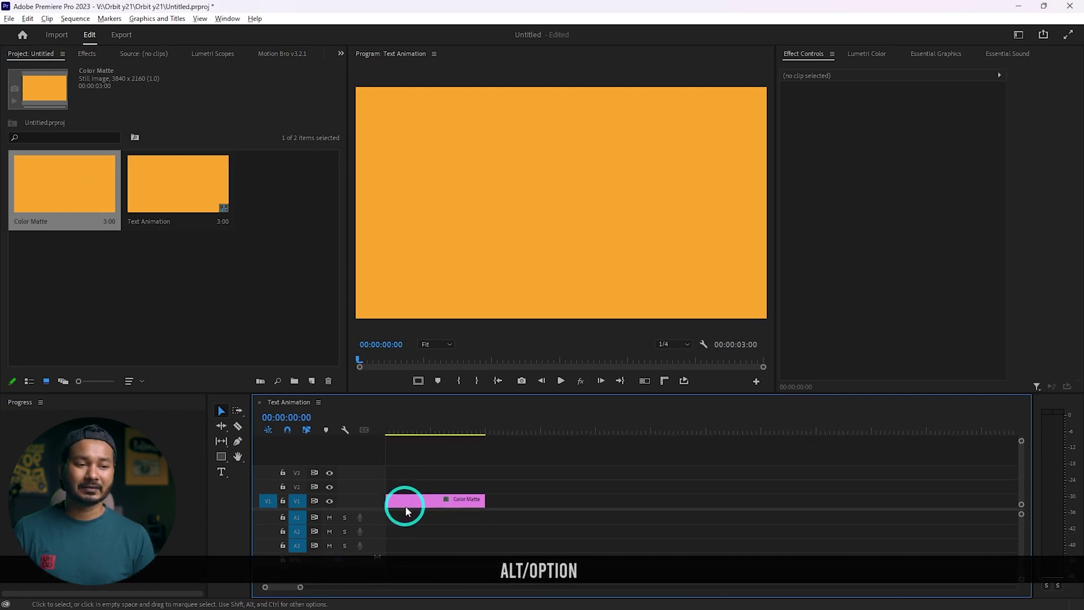
pyautogui.click(387, 429)
pyautogui.moveTo(388, 429); pyautogui.dragTo(375, 428)
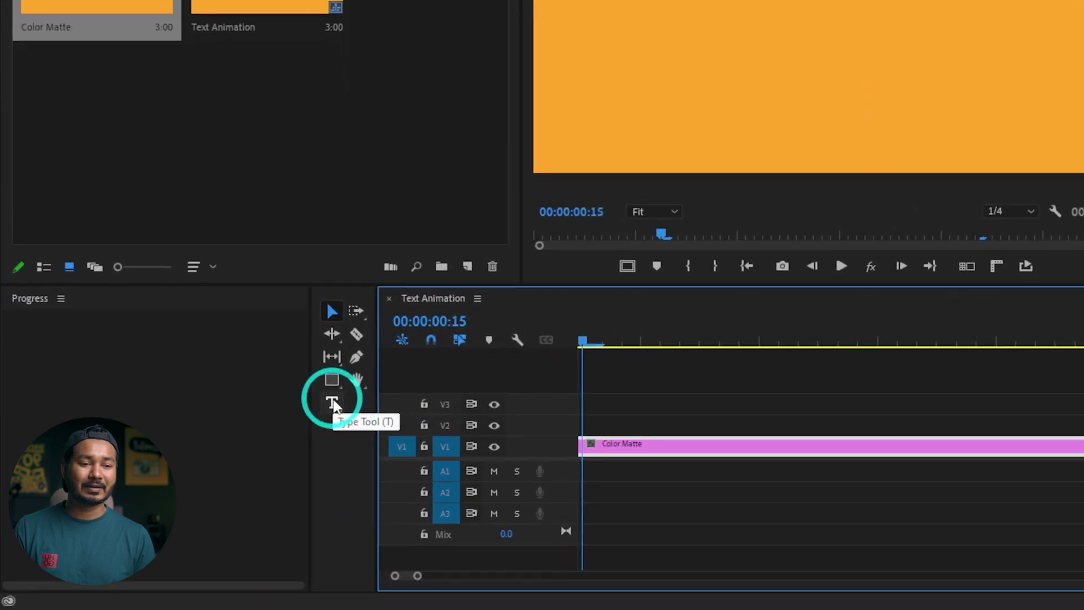
# Step: Type 'JAMES PRINCE' as a new text layer over the matte and select that layer
pyautogui.click(333, 404)
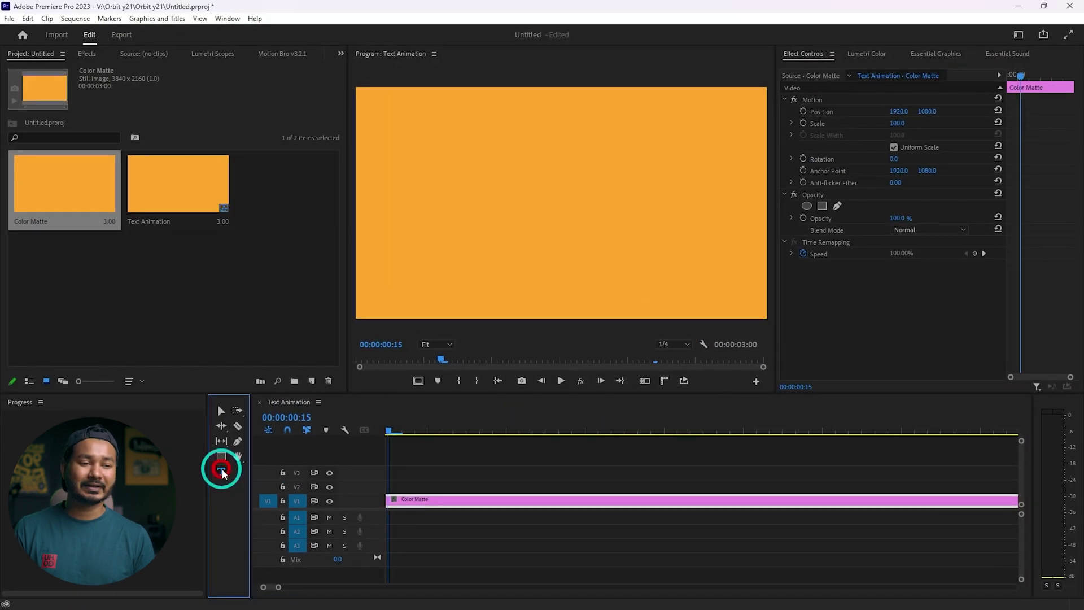
pyautogui.click(488, 193)
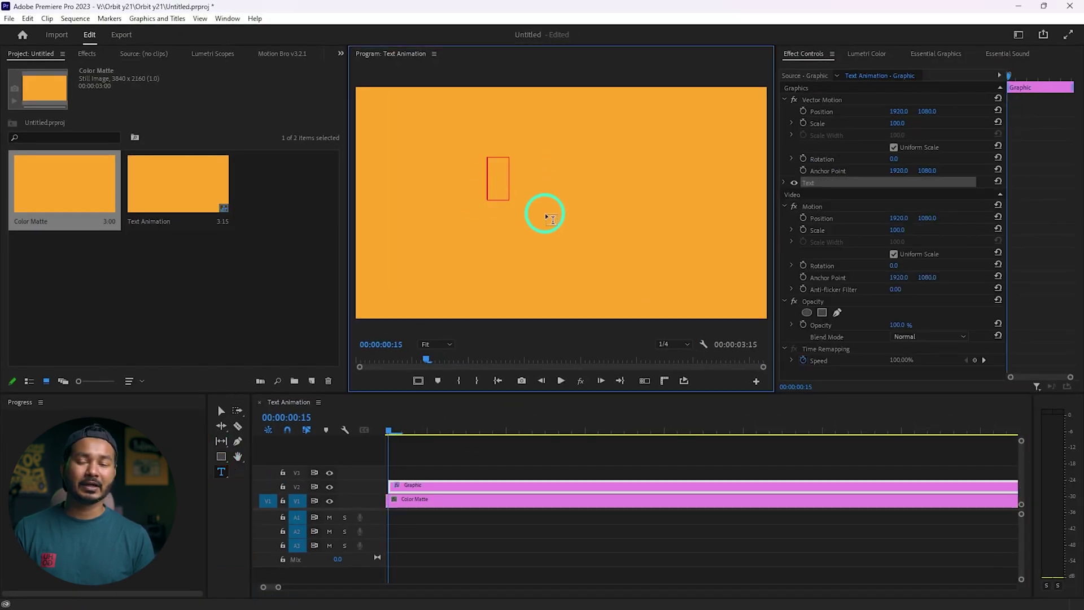
pyautogui.press('shift')
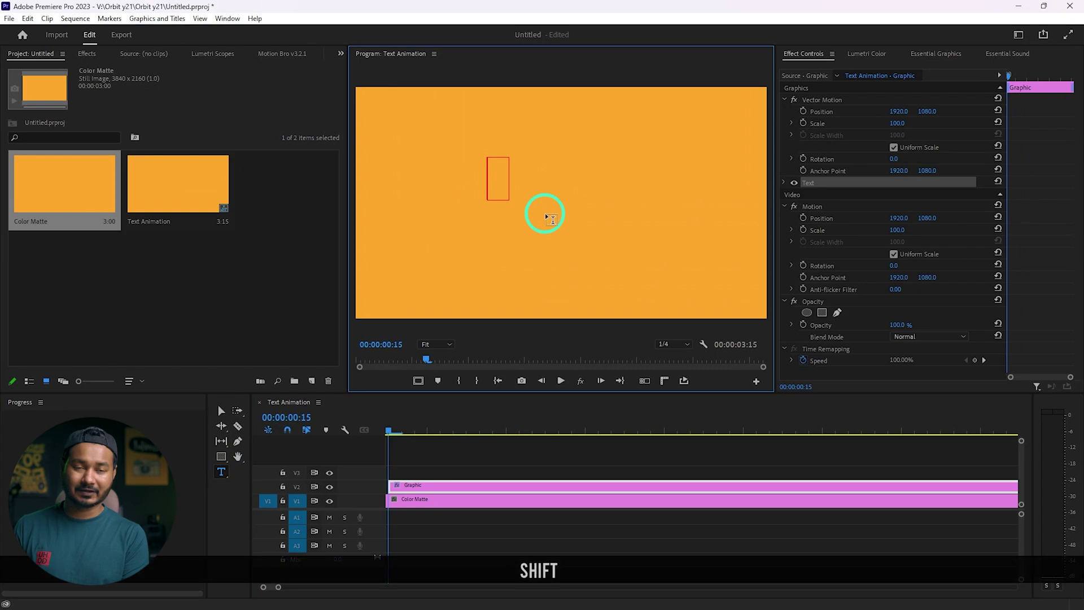
pyautogui.write('J')
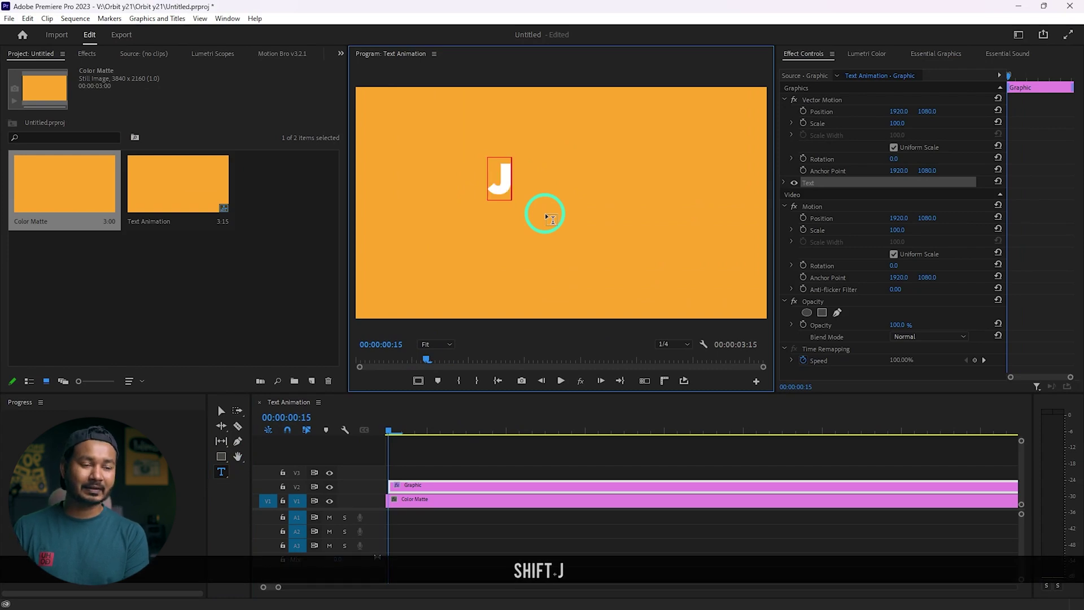
pyautogui.write('AMES PRI')
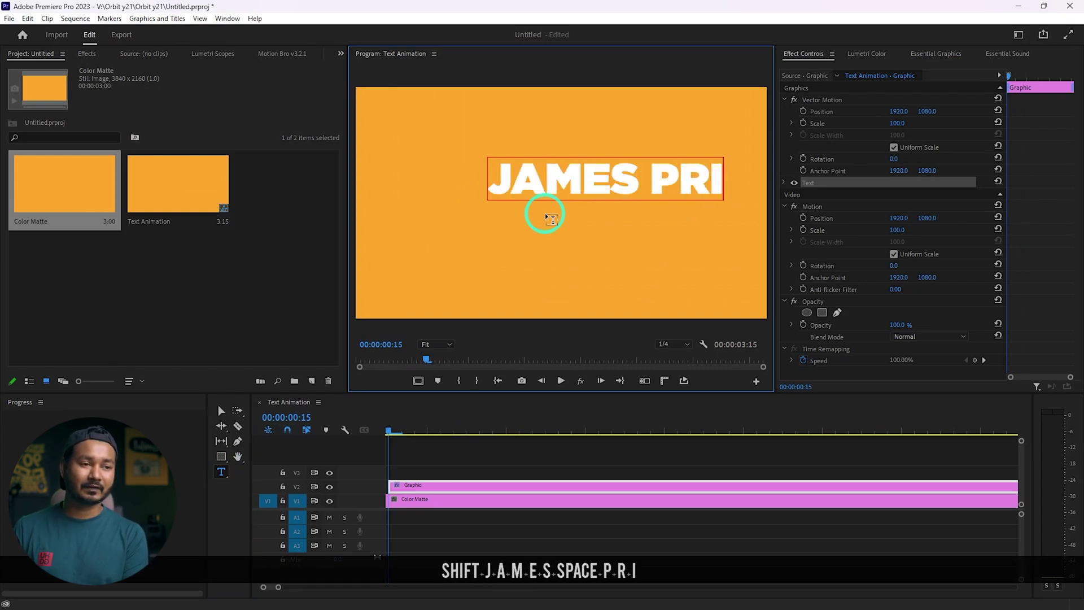
pyautogui.write('NCE')
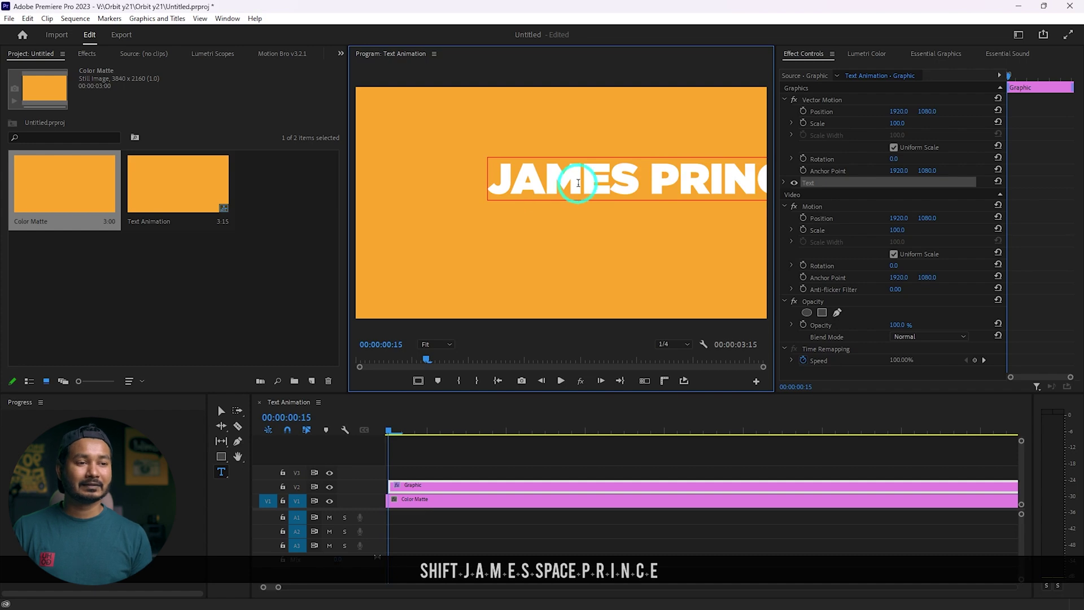
pyautogui.click(578, 183)
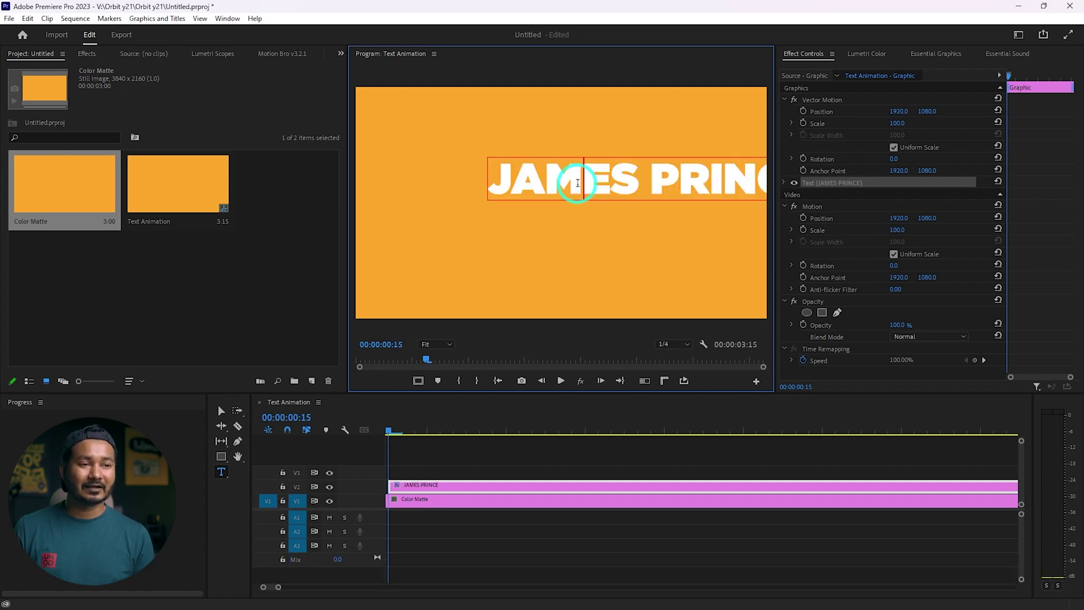
pyautogui.tripleClick(577, 183)
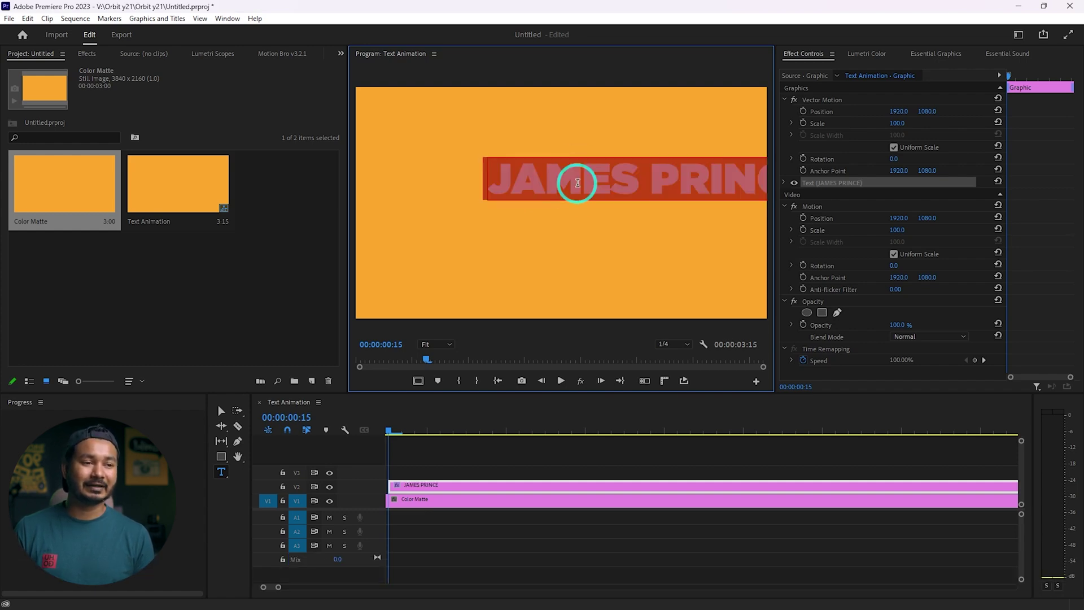
pyautogui.click(571, 182)
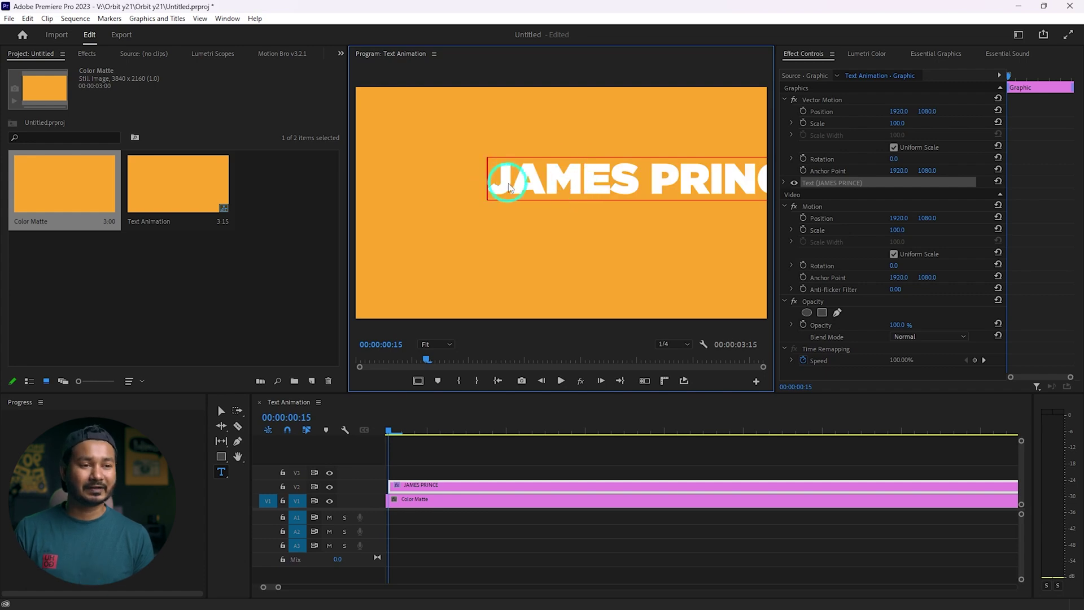
pyautogui.click(933, 188)
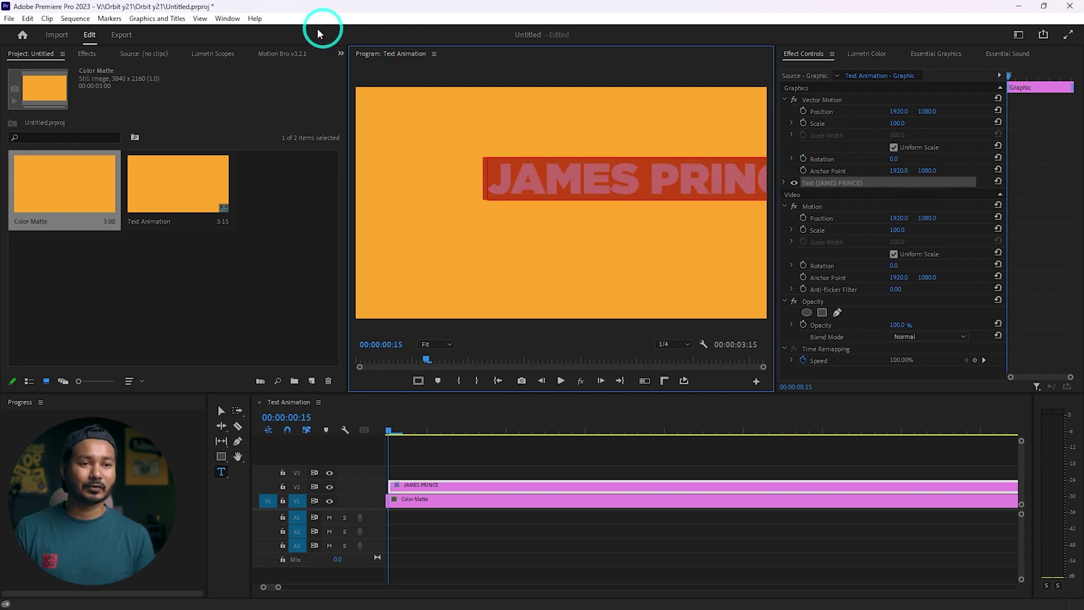
# Step: In Essential Graphics, set the title font to Gotham Ultra at size 330
pyautogui.click(227, 18)
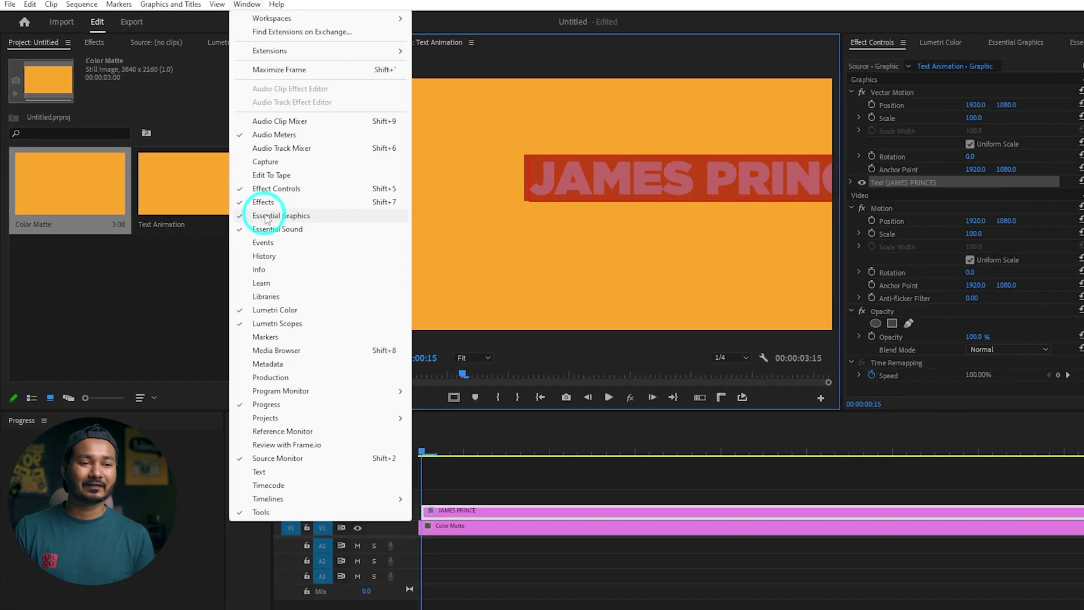
pyautogui.click(265, 219)
pyautogui.scroll(-1, 941, 214)
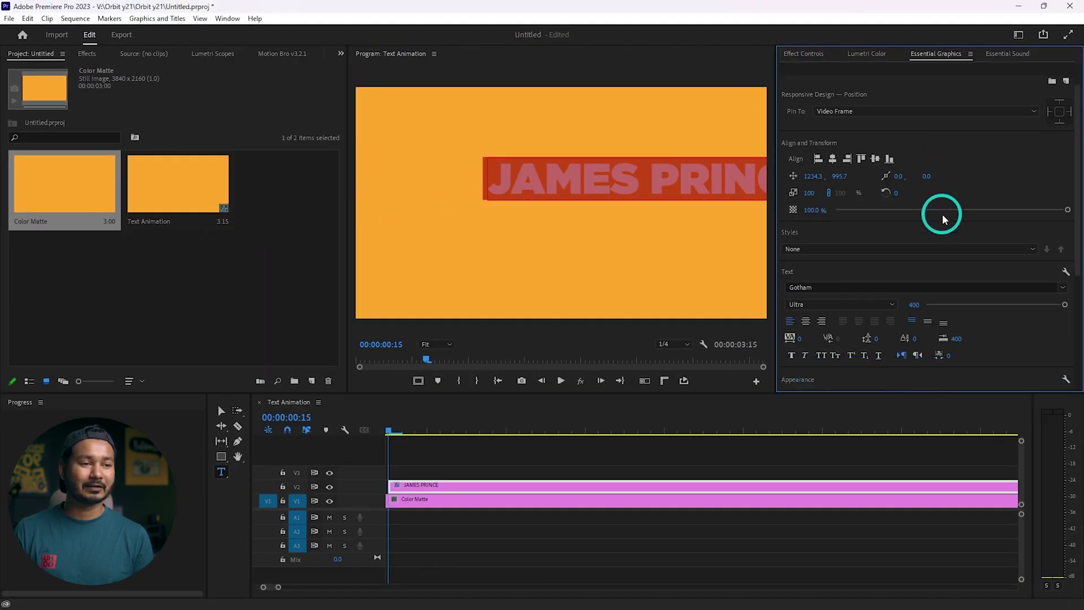
pyautogui.scroll(-1, 943, 219)
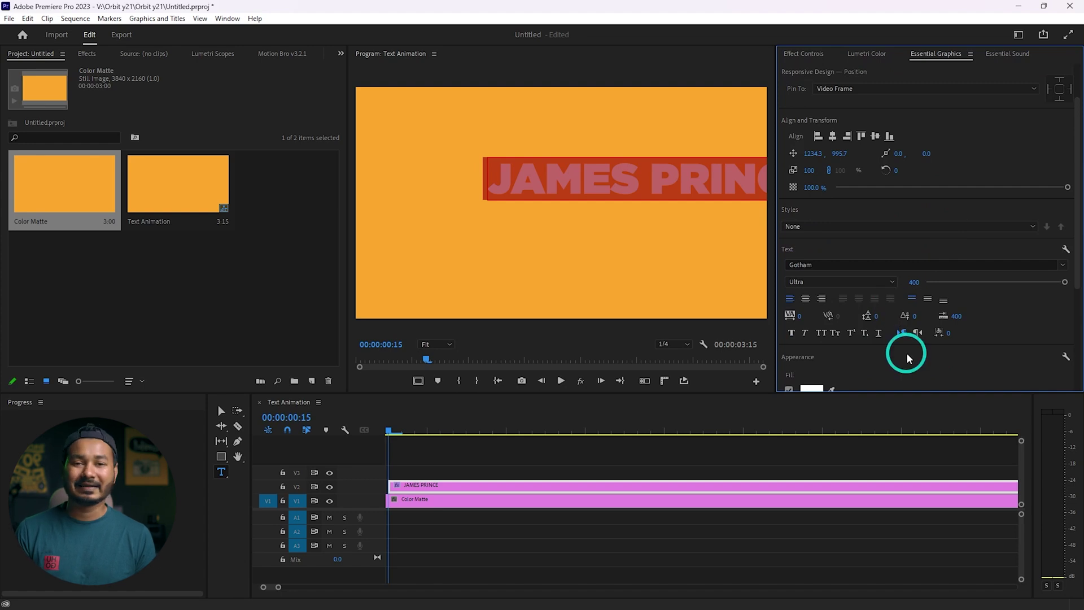
pyautogui.click(852, 262)
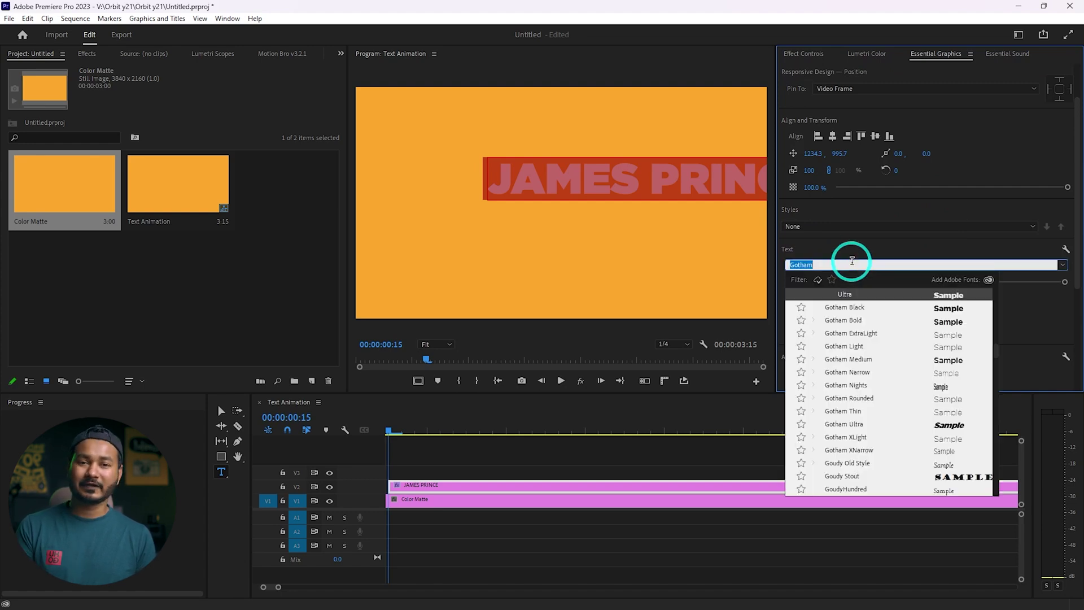
pyautogui.click(833, 294)
pyautogui.click(810, 285)
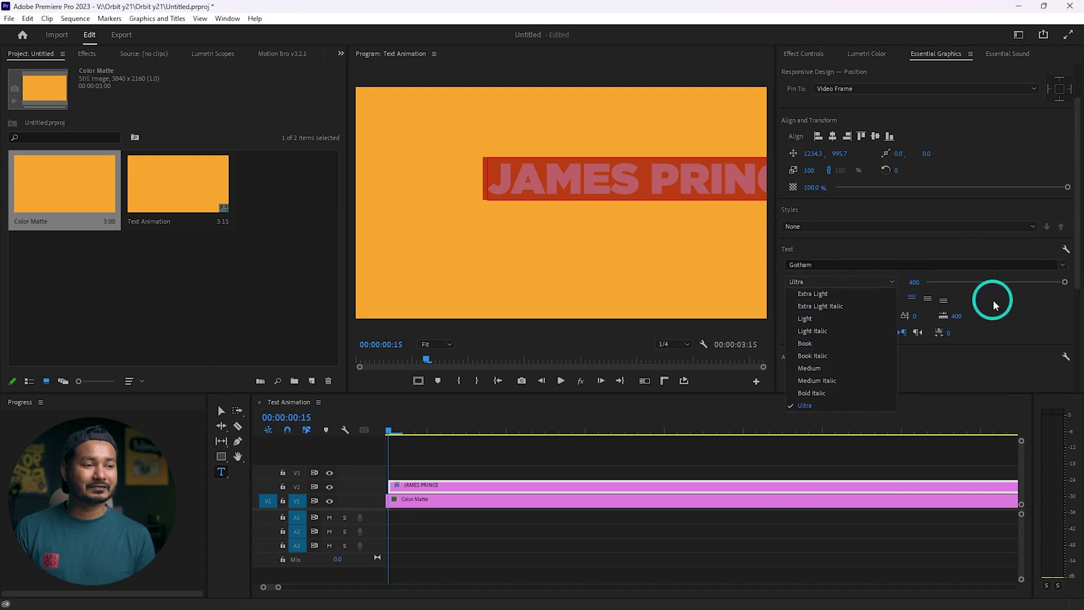
pyautogui.moveTo(1067, 286); pyautogui.dragTo(1041, 286)
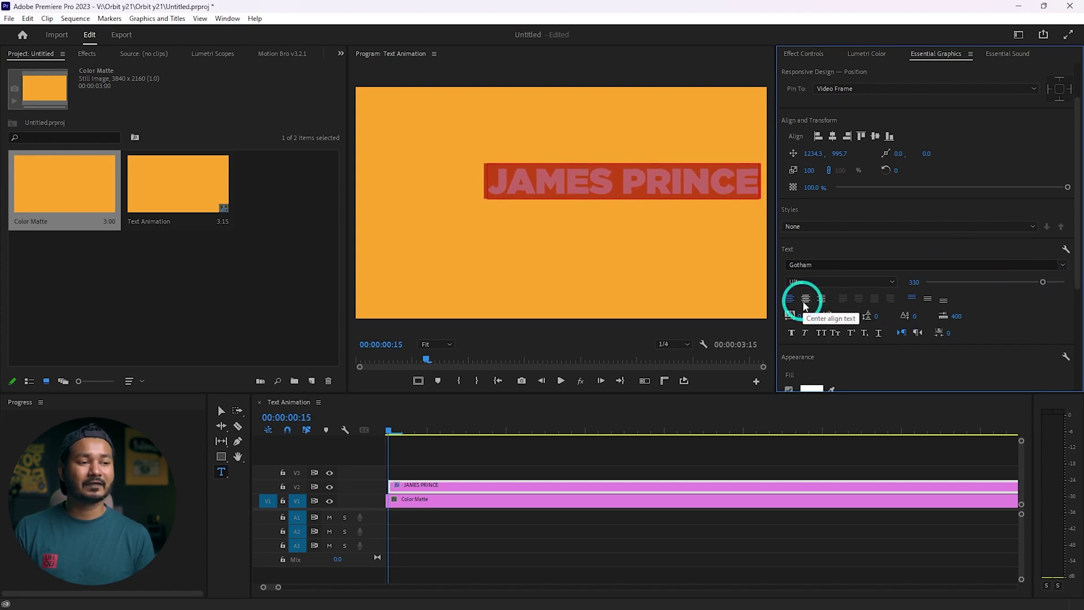
# Step: Centre-align the title text and centre it horizontally and vertically in the frame
pyautogui.click(806, 299)
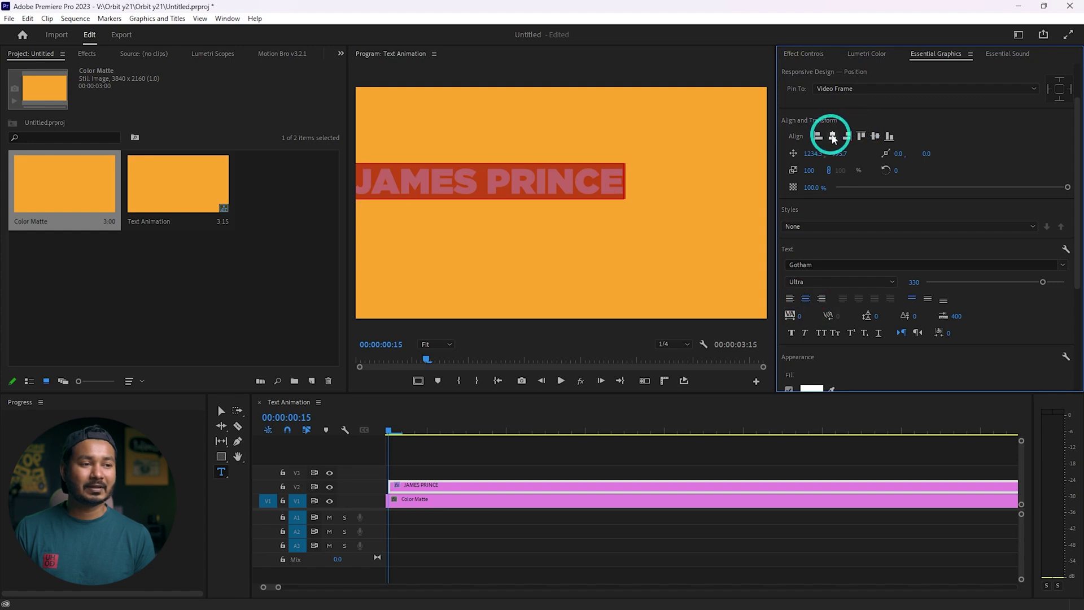
pyautogui.click(833, 137)
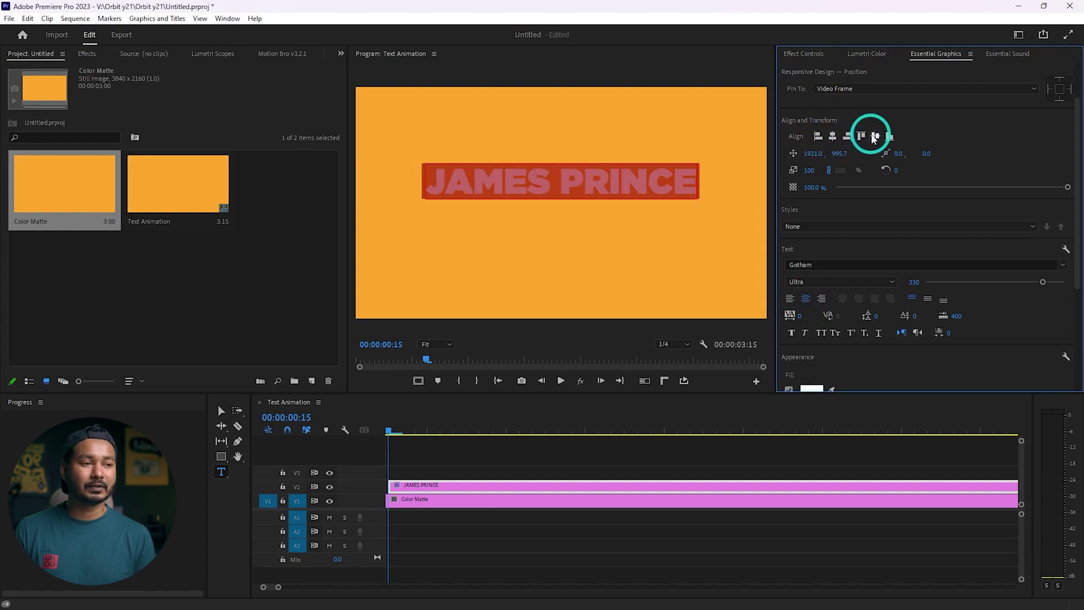
pyautogui.click(876, 137)
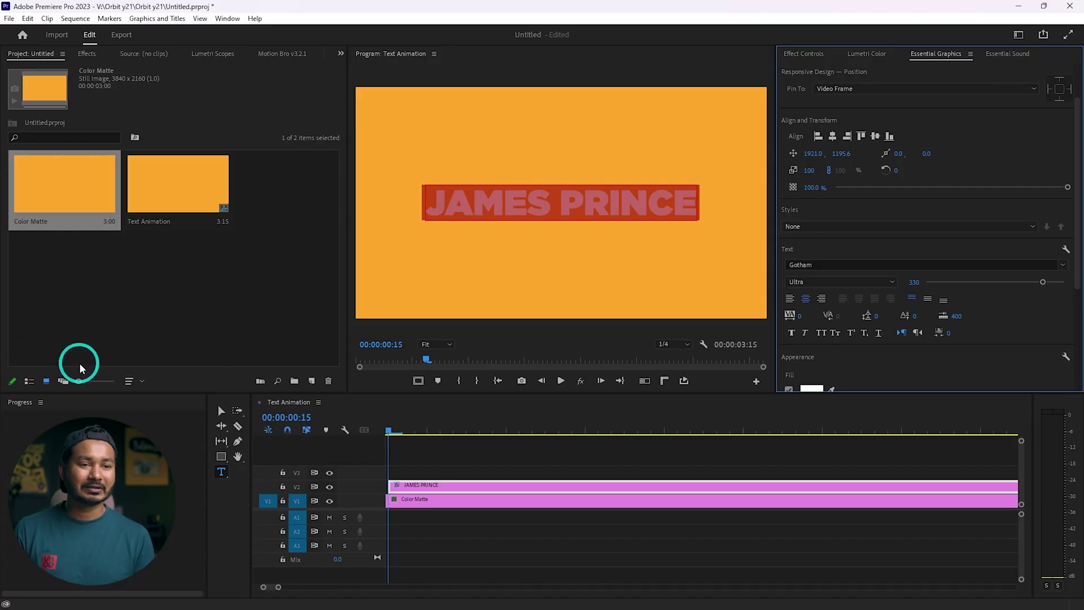
# Step: Try moving and shrinking the title with the Selection tool, then undo it
pyautogui.click(222, 411)
pyautogui.click(605, 248)
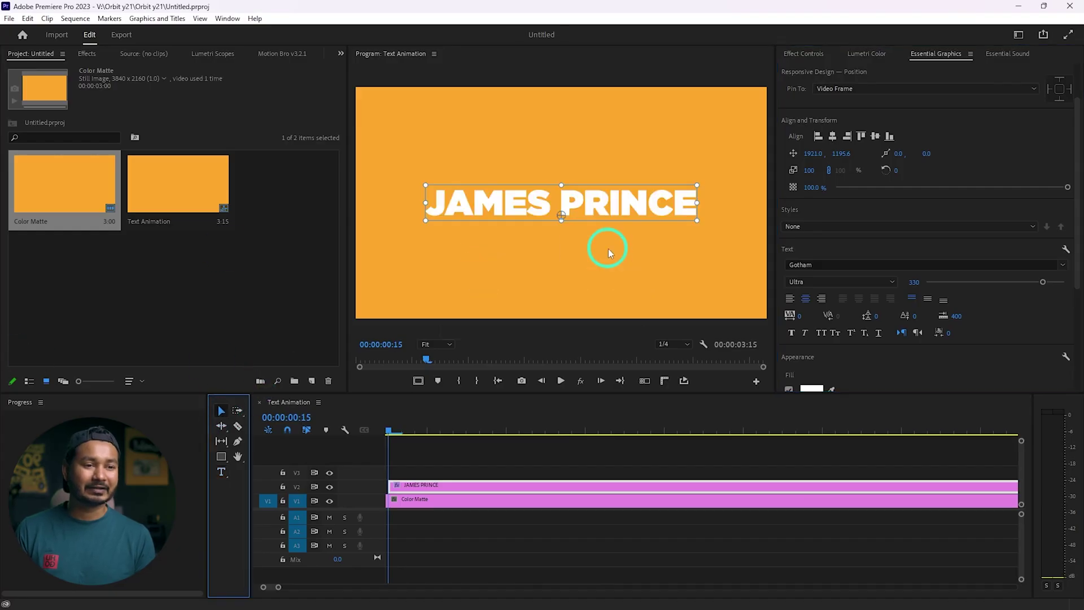
pyautogui.moveTo(600, 191); pyautogui.dragTo(558, 269)
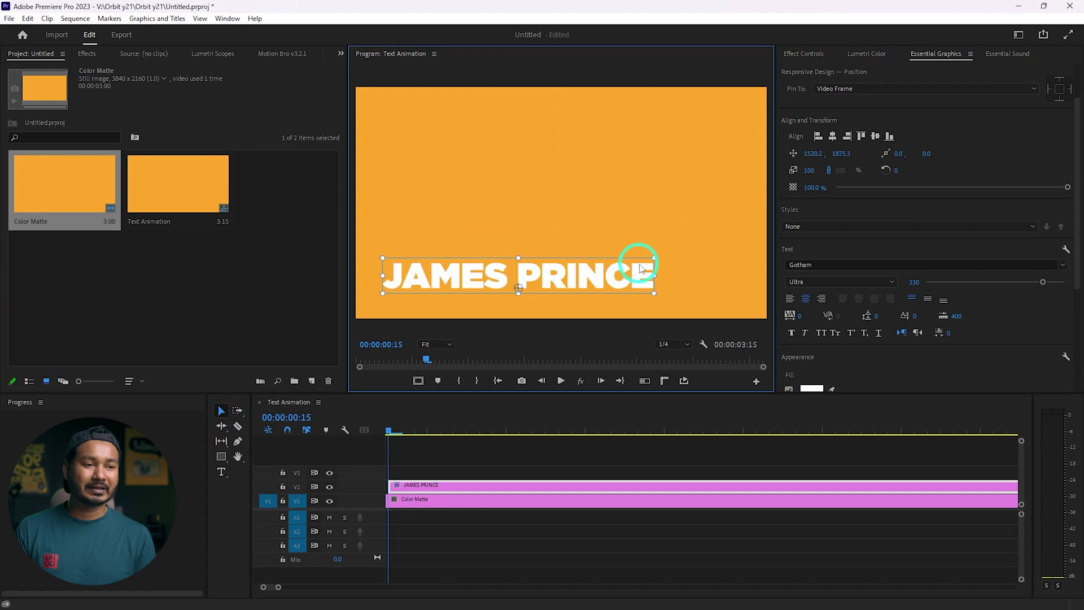
pyautogui.moveTo(657, 260); pyautogui.dragTo(590, 276)
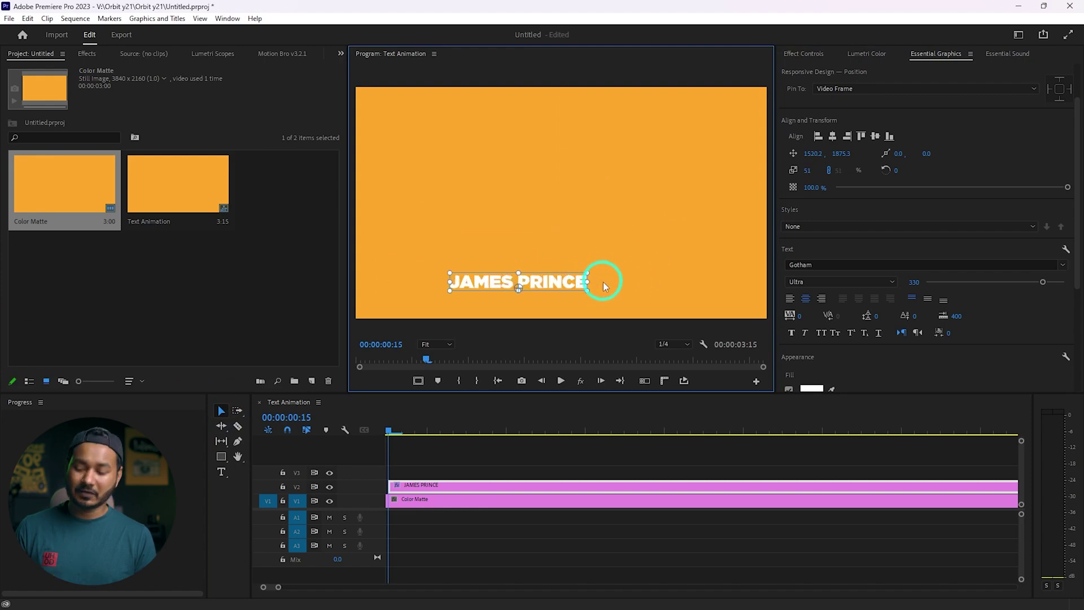
pyautogui.hotkey('ctrl', 'z')
pyautogui.hotkey('ctrl', 'z')
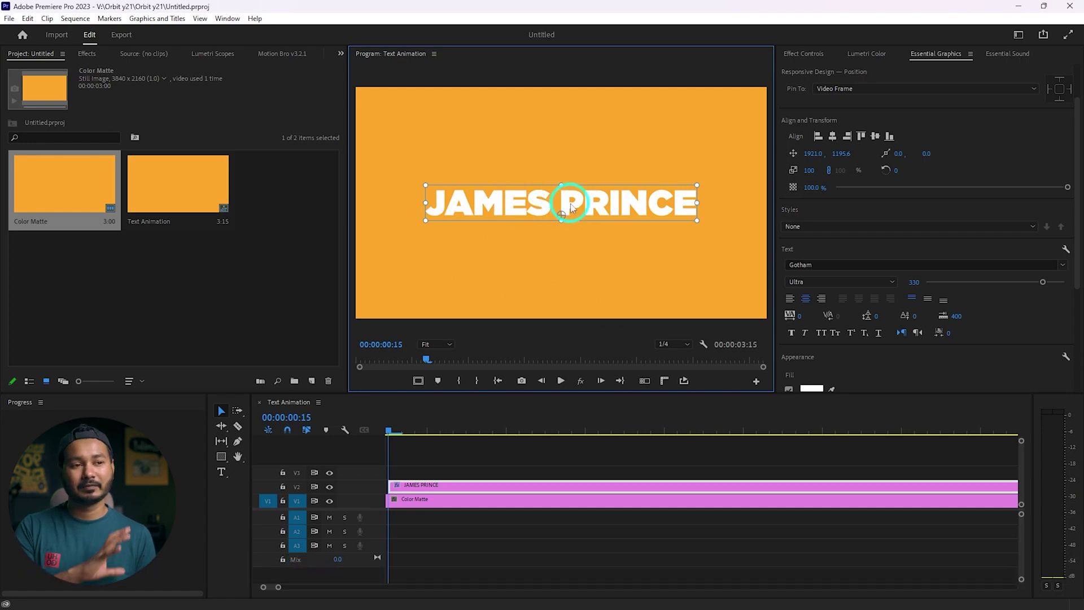
pyautogui.moveTo(457, 481); pyautogui.dragTo(494, 489)
pyautogui.click(583, 489)
pyautogui.click(580, 498)
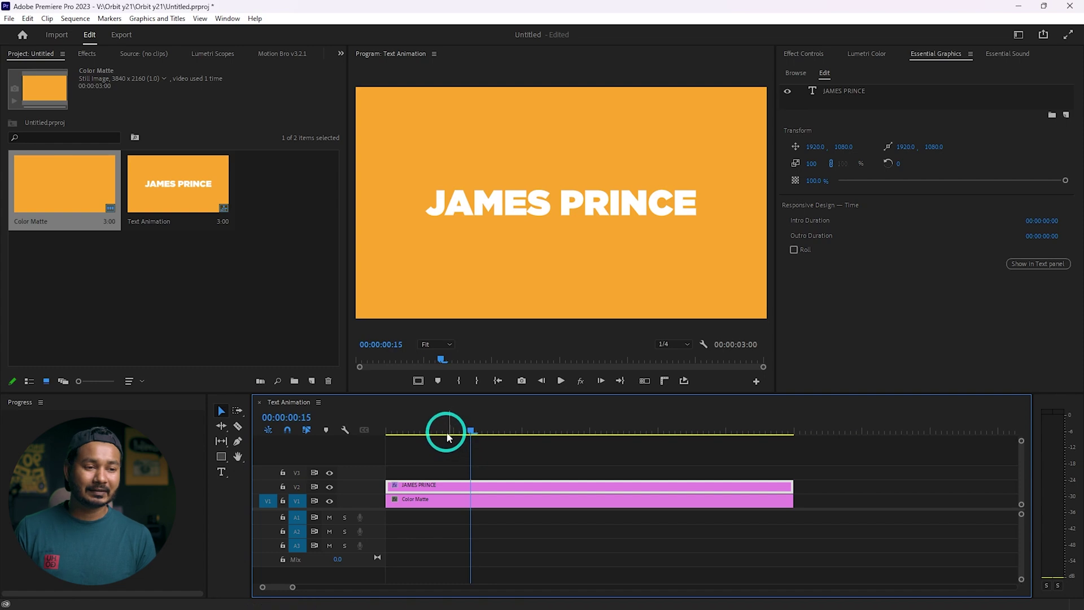
pyautogui.click(394, 436)
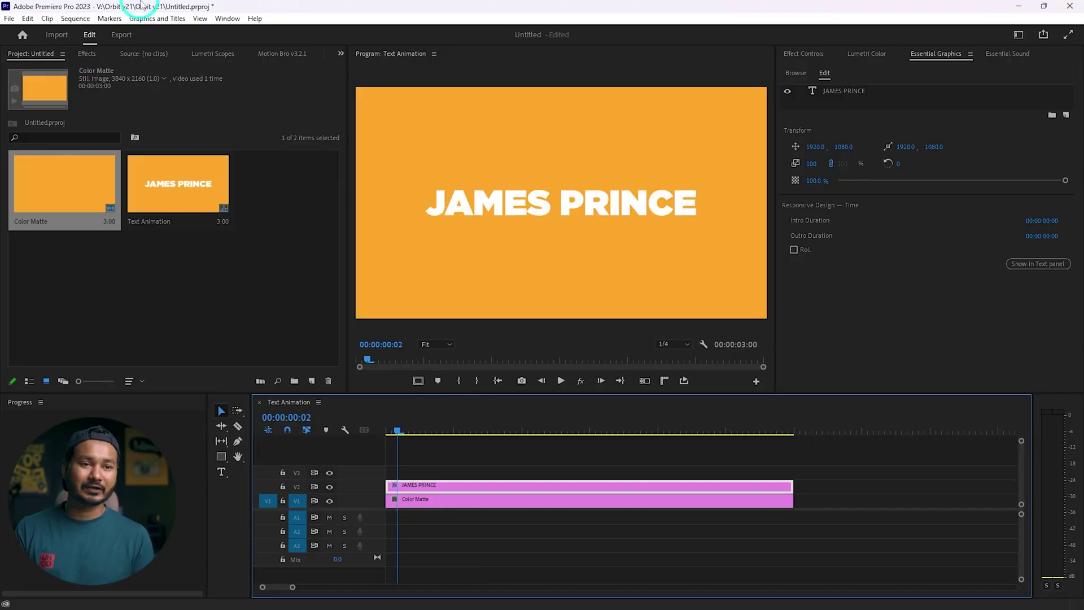
pyautogui.click(217, 18)
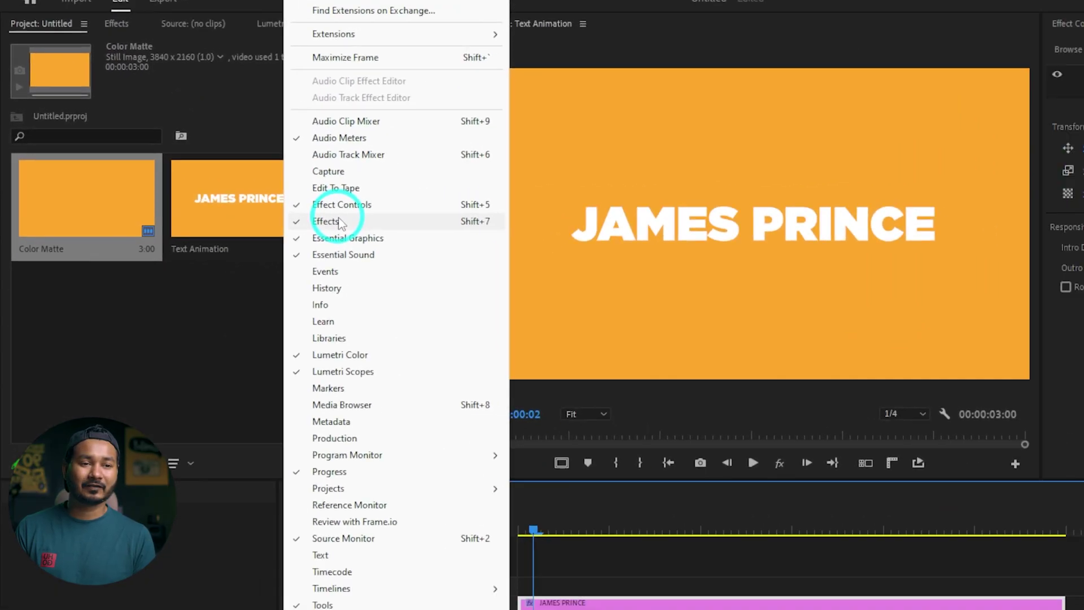
pyautogui.click(322, 215)
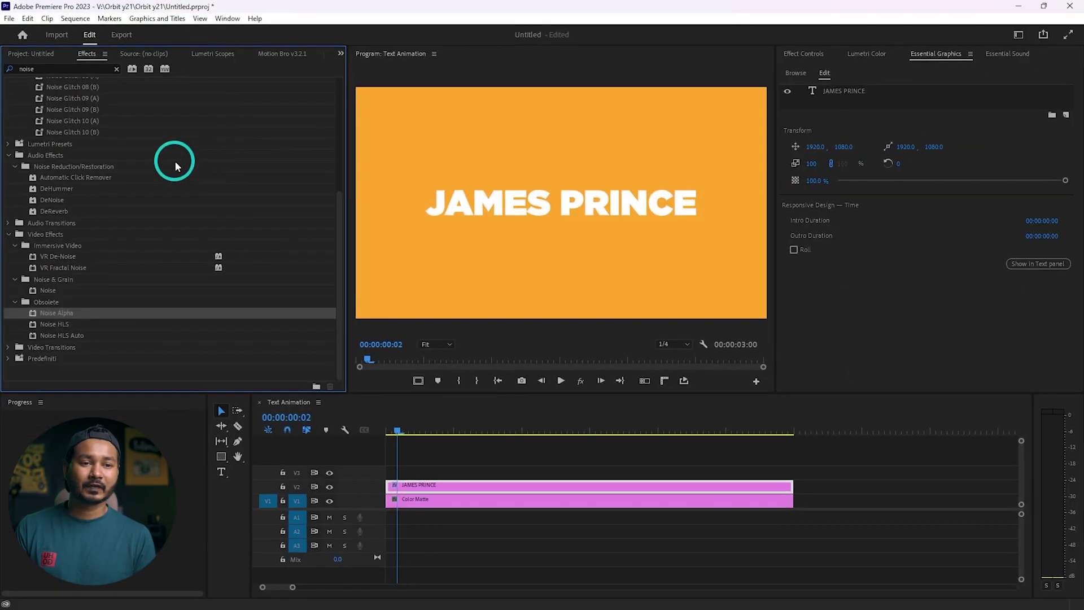
pyautogui.click(71, 47)
pyautogui.press('BackSpace')
pyautogui.write('wave ')
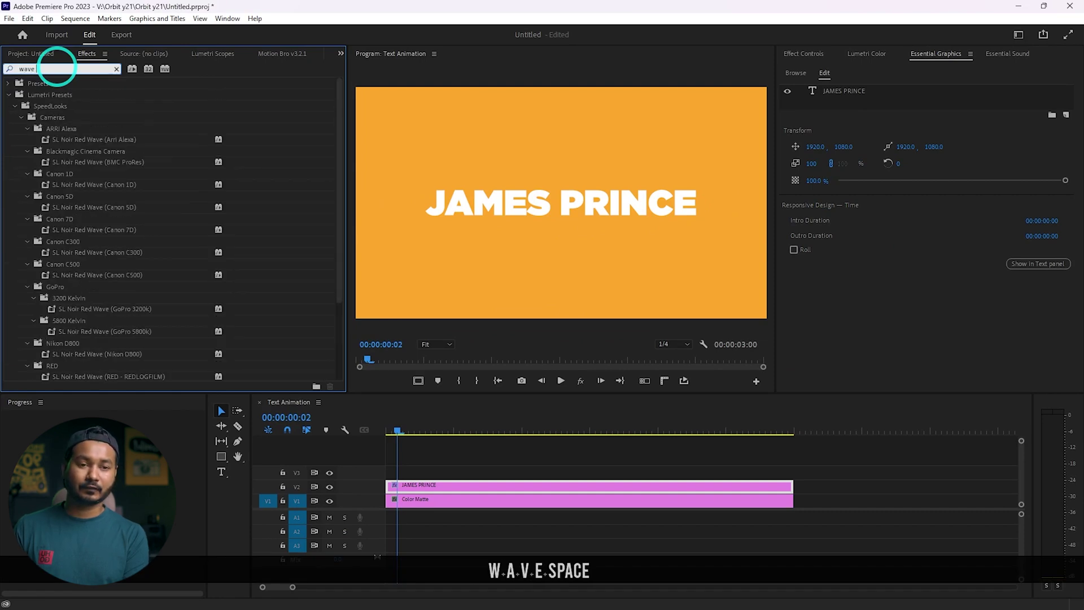
pyautogui.write('warp')
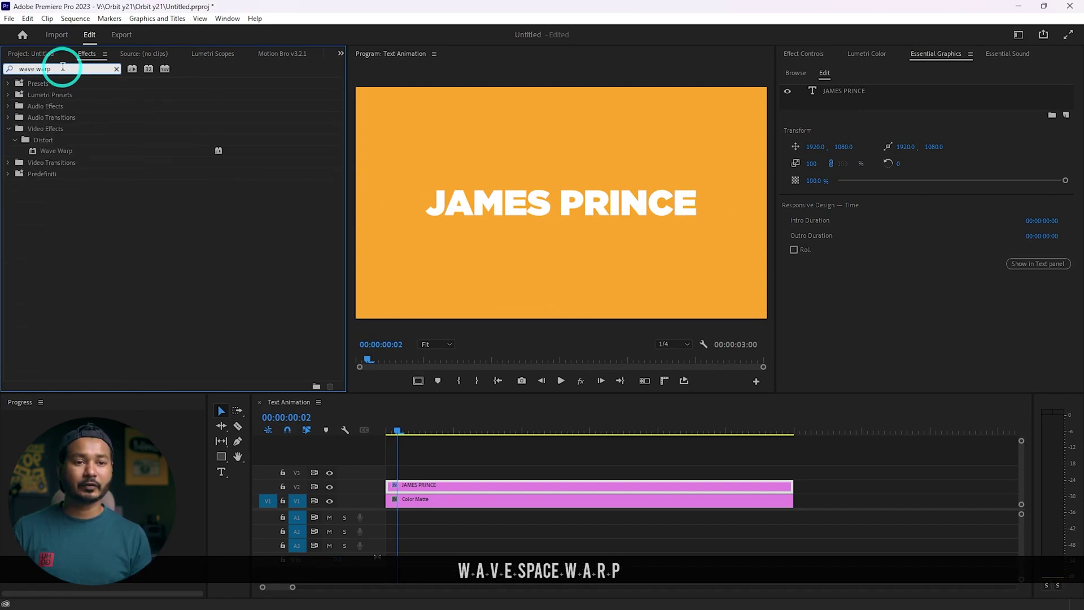
pyautogui.click(56, 151)
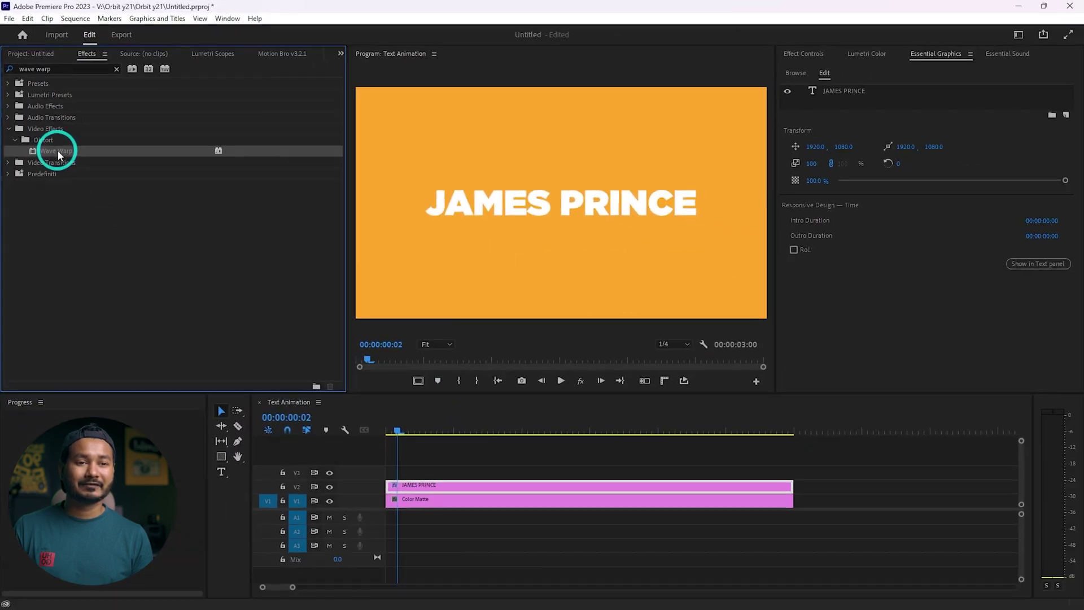
pyautogui.moveTo(97, 222); pyautogui.dragTo(455, 485)
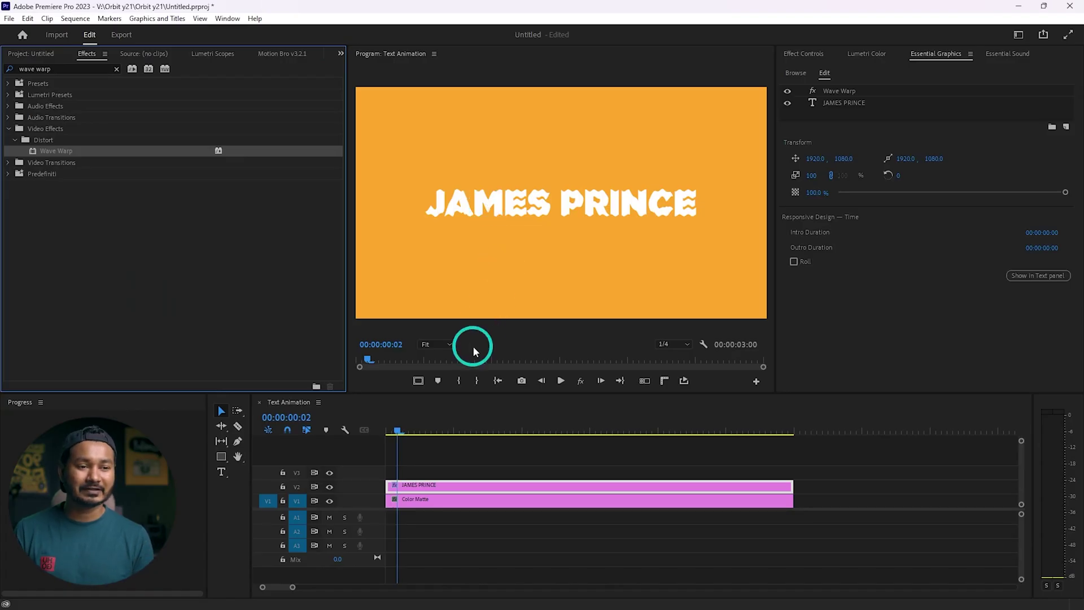
# Step: Play the sequence to preview the wavy title text
pyautogui.click(452, 476)
pyautogui.press('space')
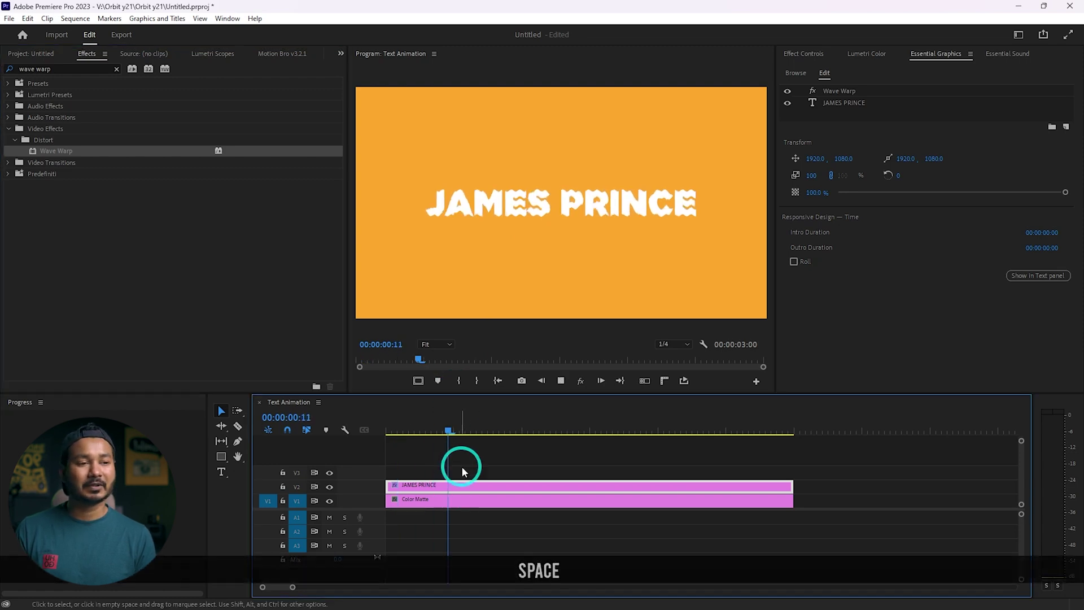
pyautogui.press('space')
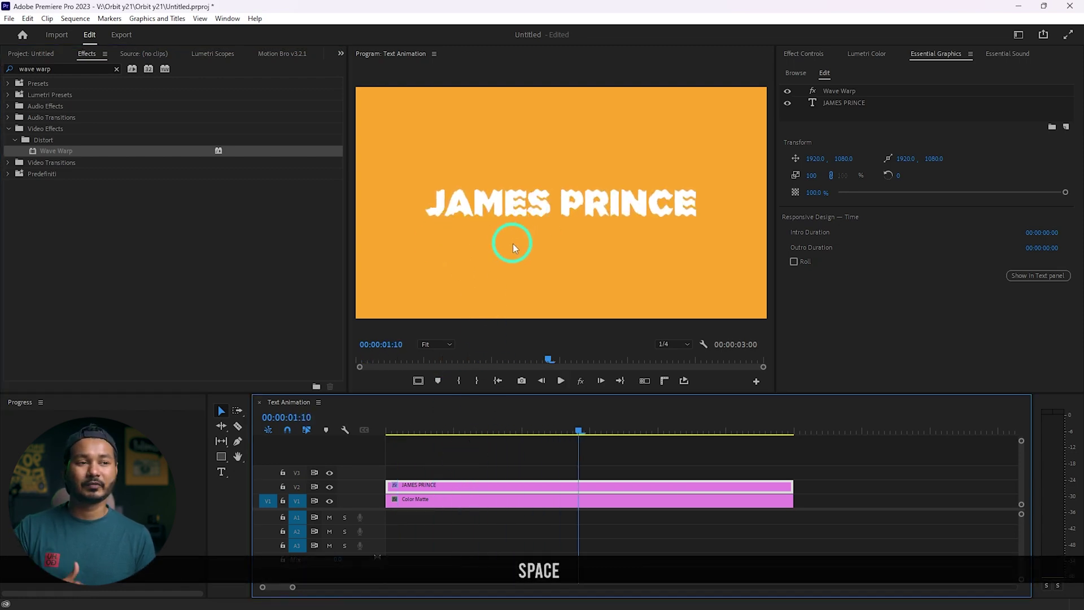
pyautogui.click(843, 159)
# Step: Try a Square wave, then set Wave Warp to Sine with height 7 and width 80
pyautogui.click(803, 53)
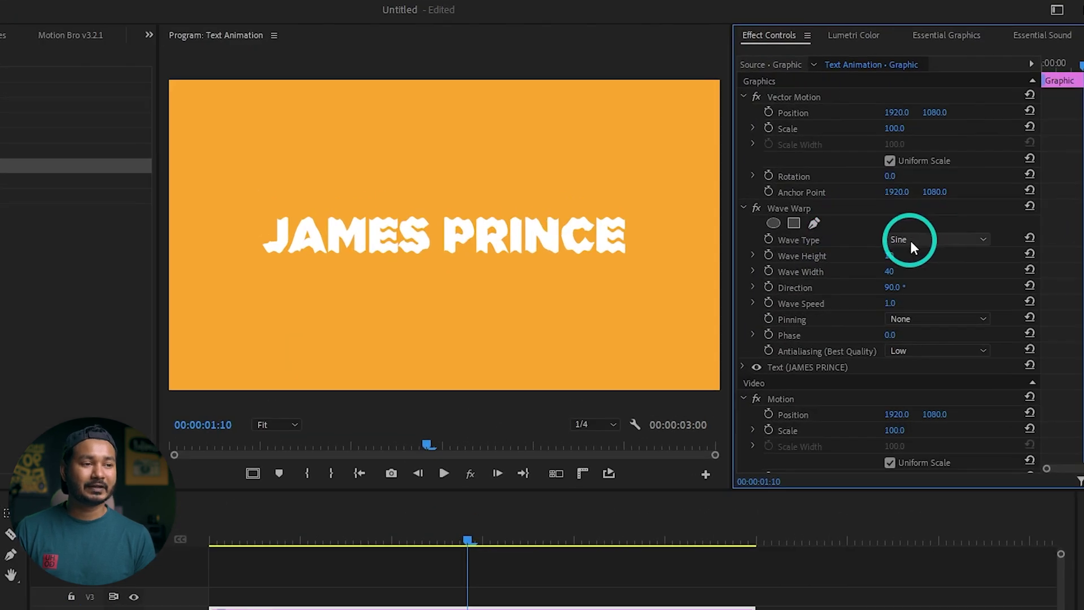
pyautogui.click(918, 237)
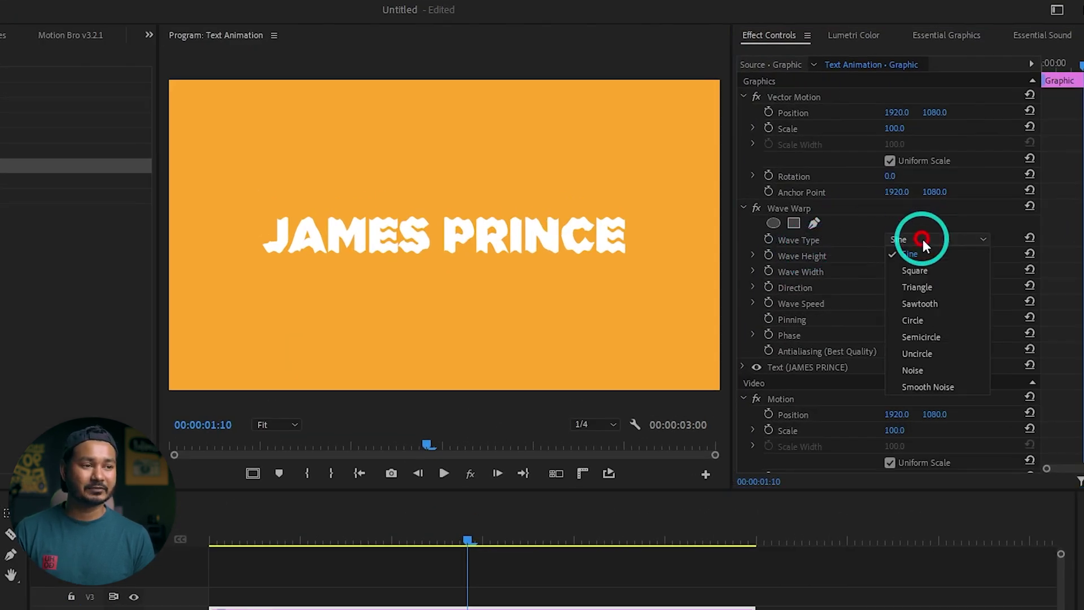
pyautogui.click(936, 271)
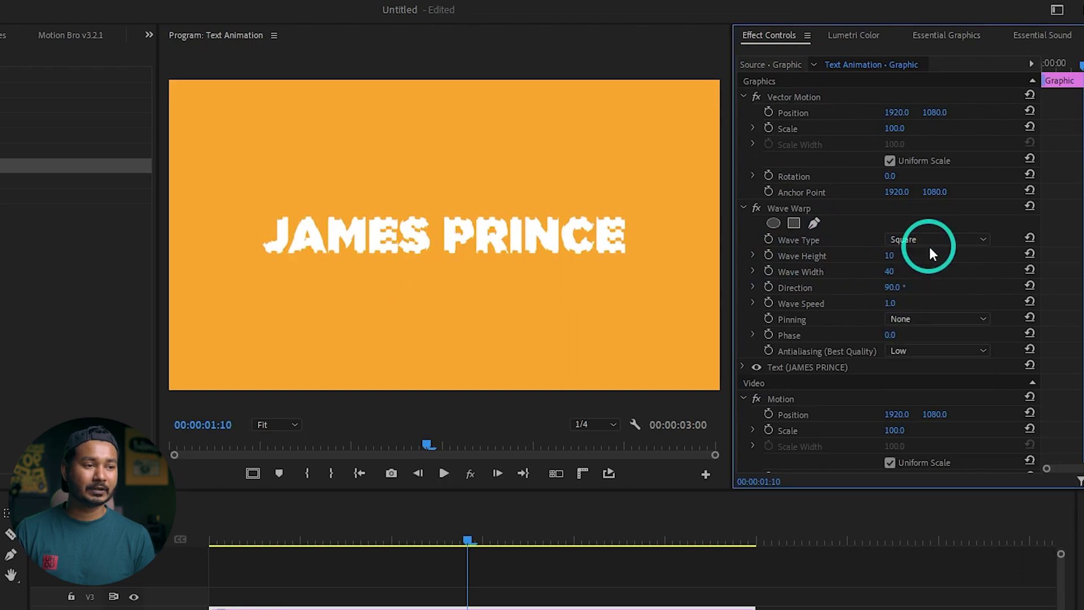
pyautogui.click(929, 237)
pyautogui.click(945, 255)
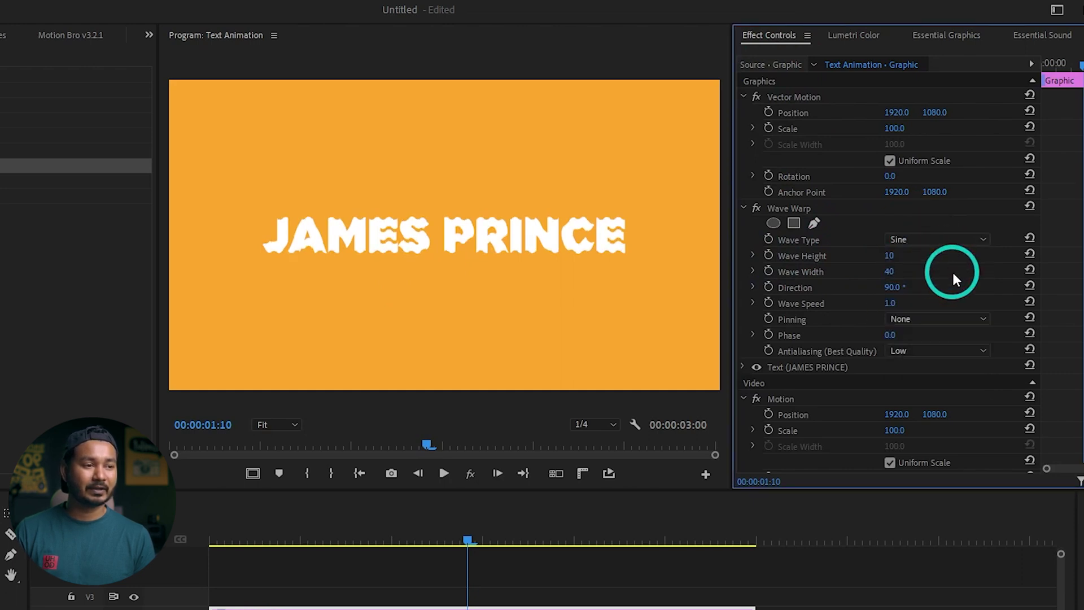
pyautogui.moveTo(885, 256); pyautogui.dragTo(858, 263)
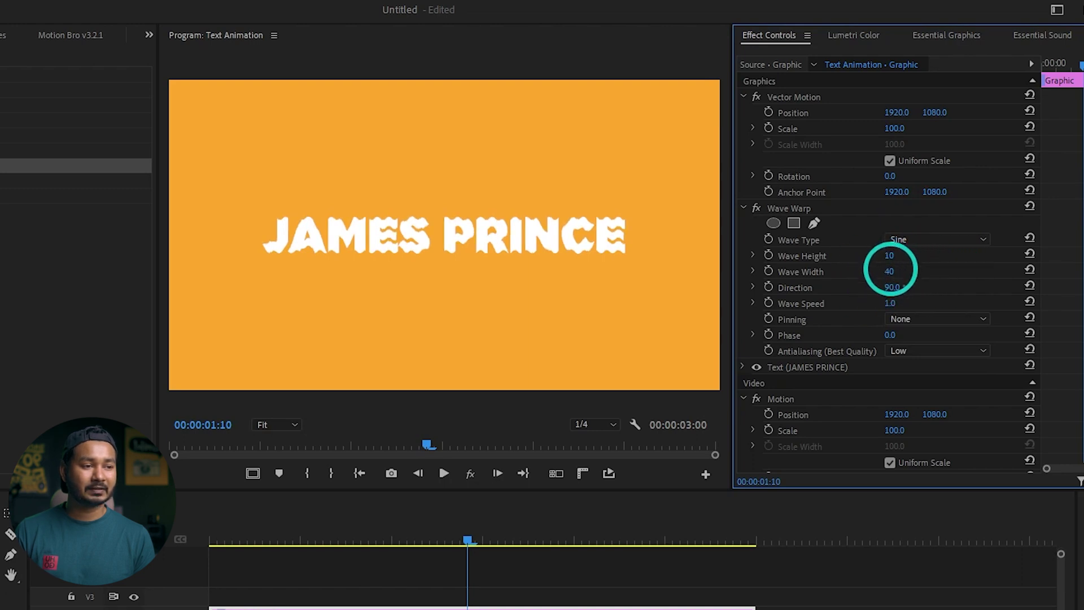
pyautogui.moveTo(891, 269); pyautogui.dragTo(931, 269)
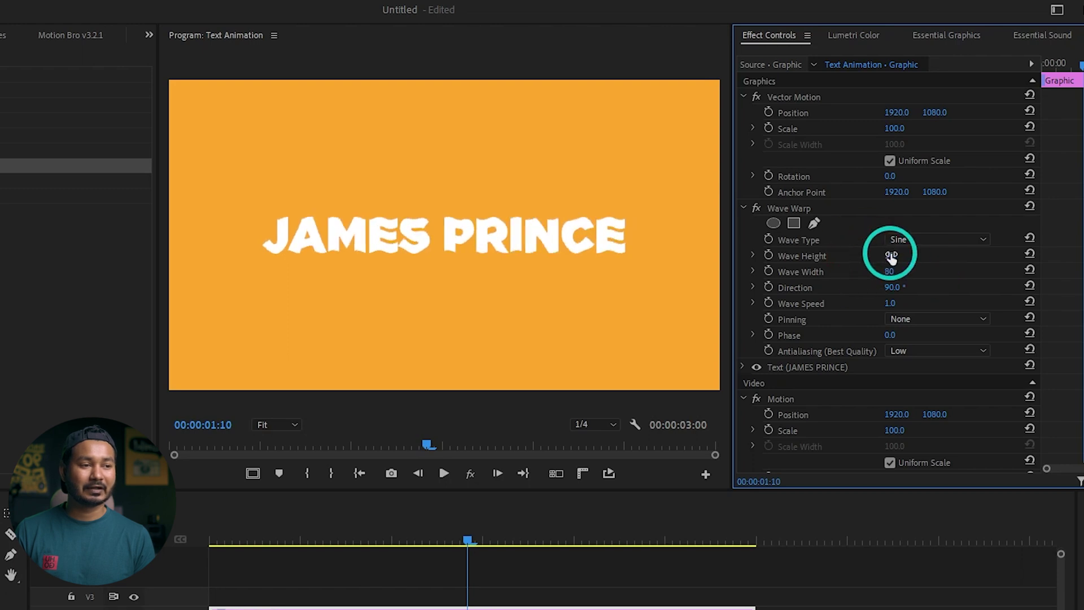
pyautogui.moveTo(891, 257); pyautogui.dragTo(913, 278)
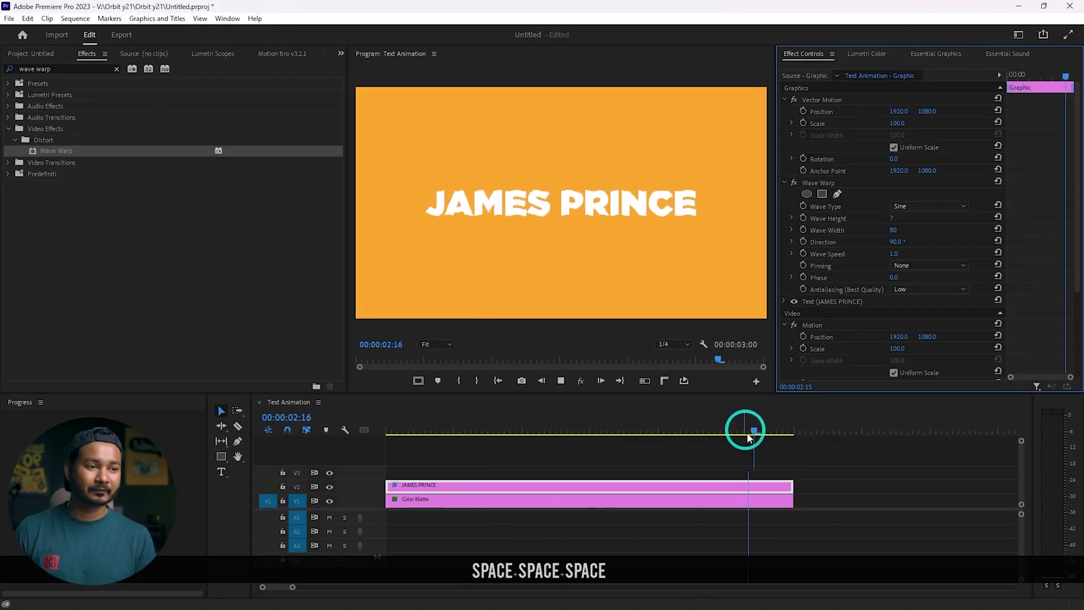
pyautogui.click(523, 431)
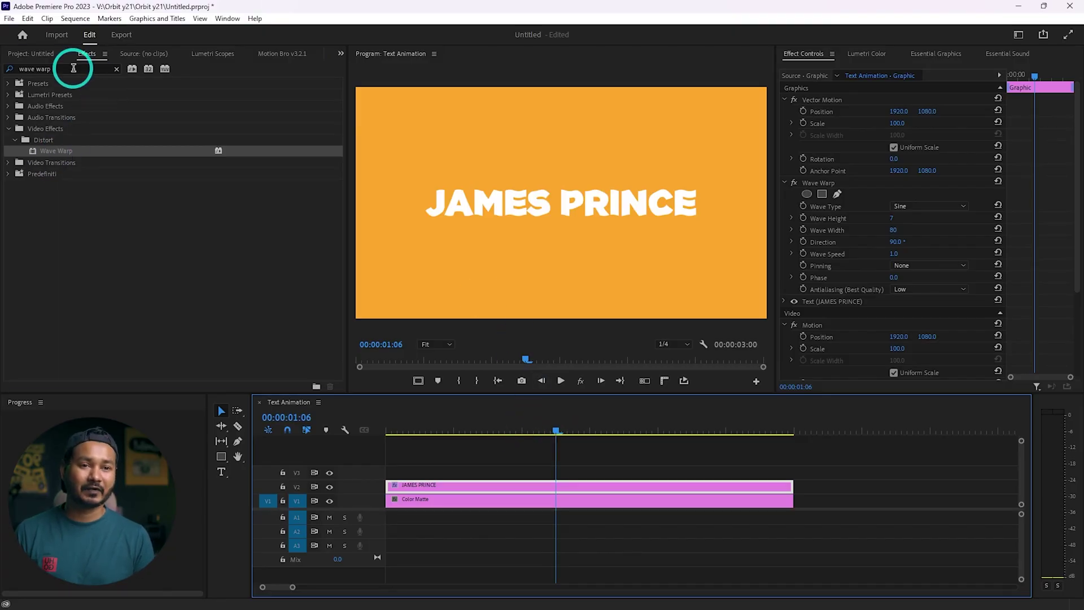
# Step: Apply Posterize Time to JAMES PRINCE at frame rate 5.0 and play the choppy wobble
pyautogui.doubleClick(74, 67)
pyautogui.write('post')
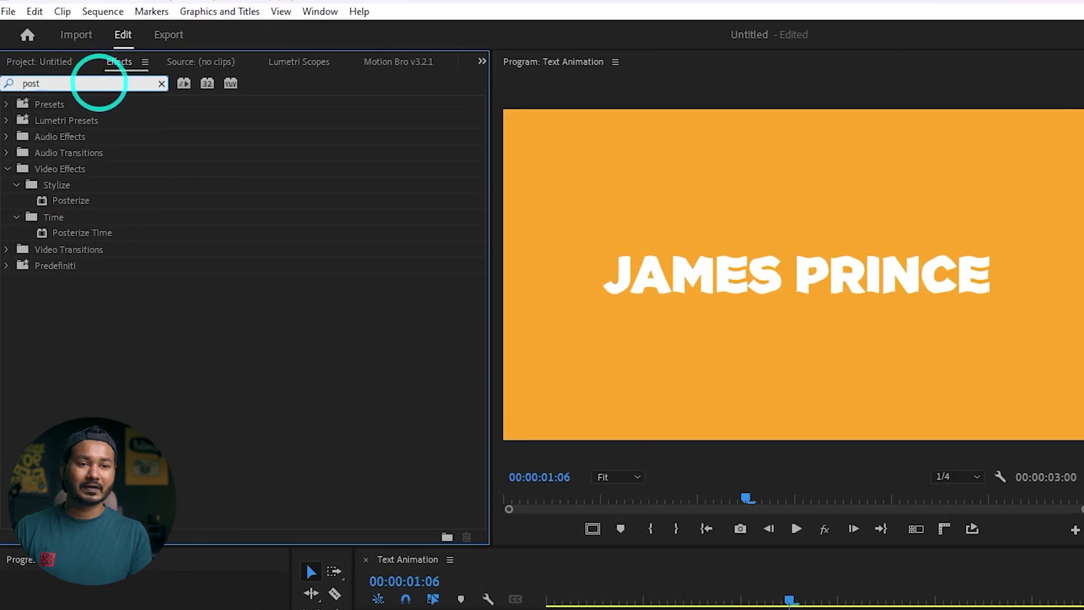
pyautogui.click(79, 234)
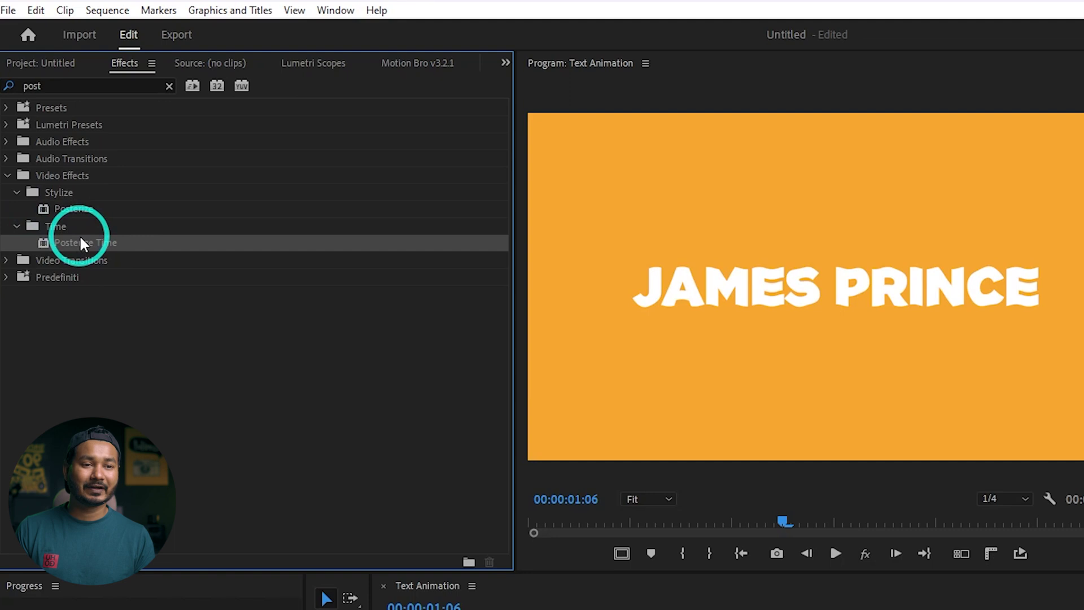
pyautogui.moveTo(80, 237); pyautogui.dragTo(676, 609)
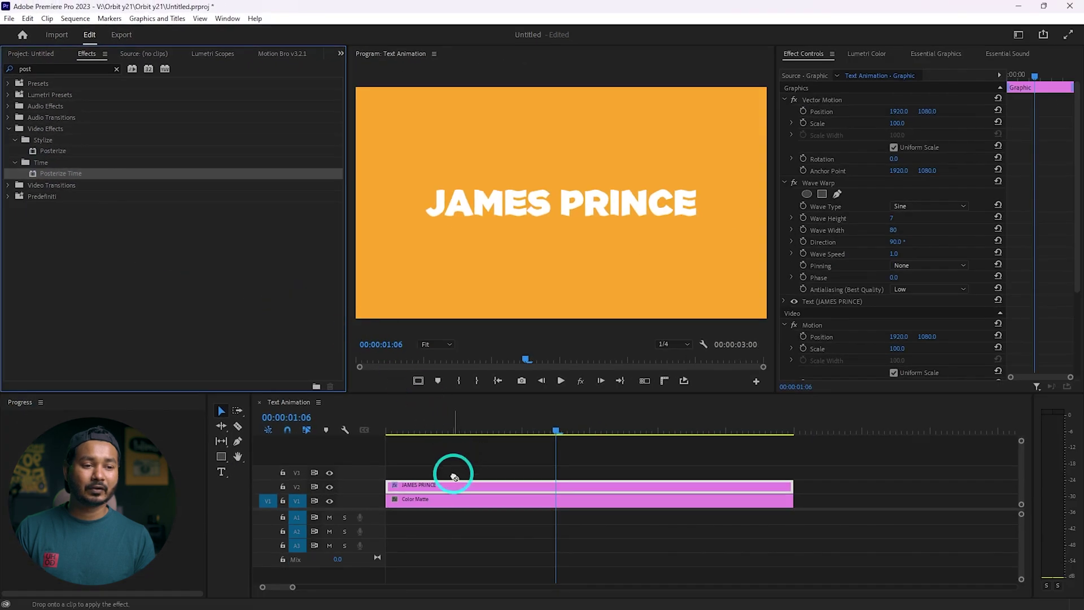
pyautogui.moveTo(454, 477); pyautogui.dragTo(462, 486)
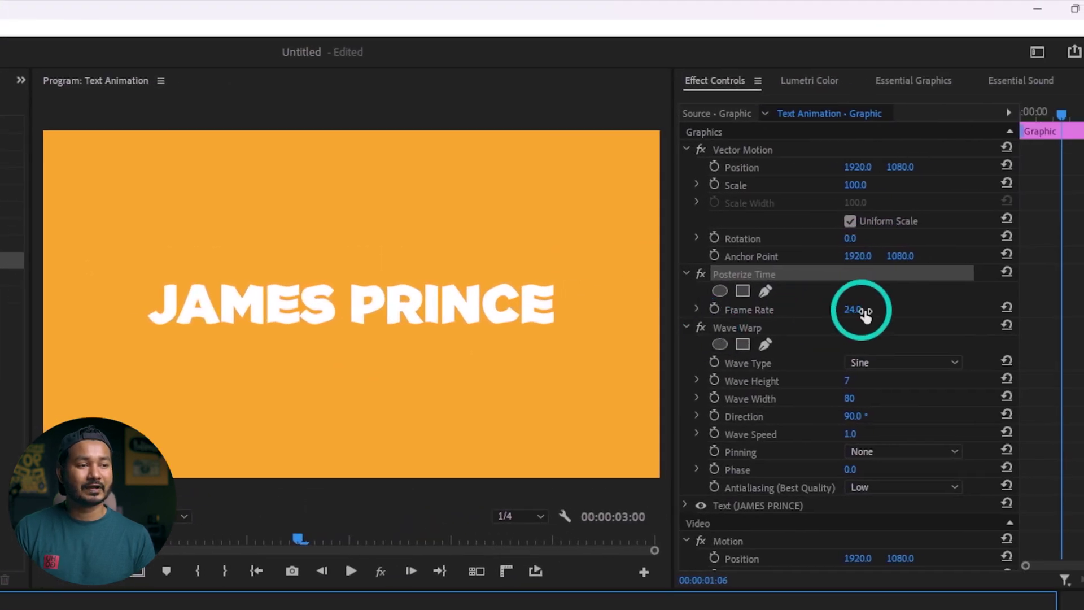
pyautogui.moveTo(866, 315); pyautogui.dragTo(826, 313)
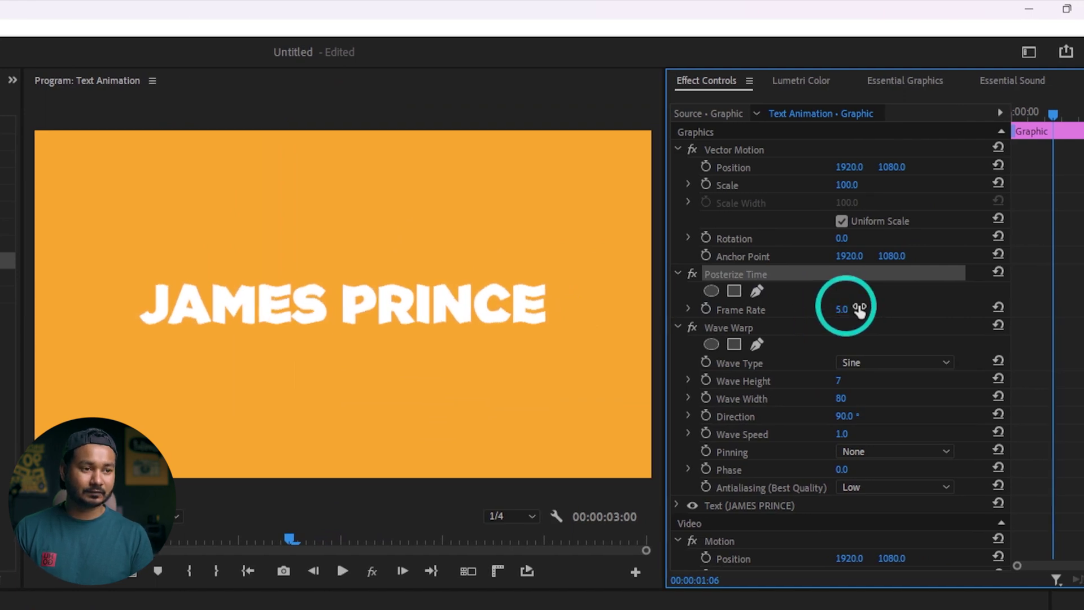
pyautogui.press('space')
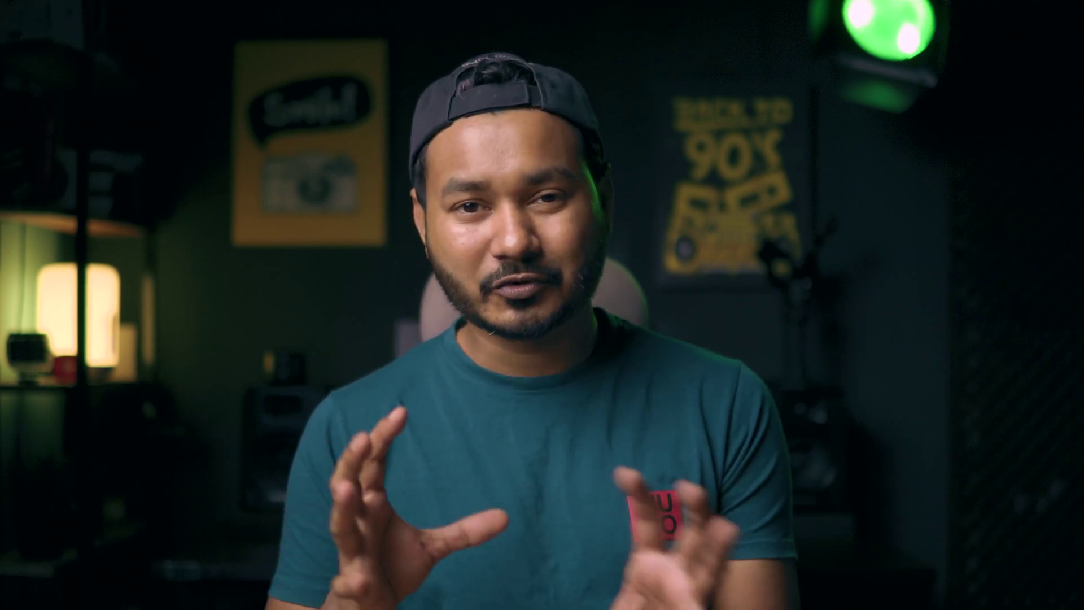
pyautogui.press('space')
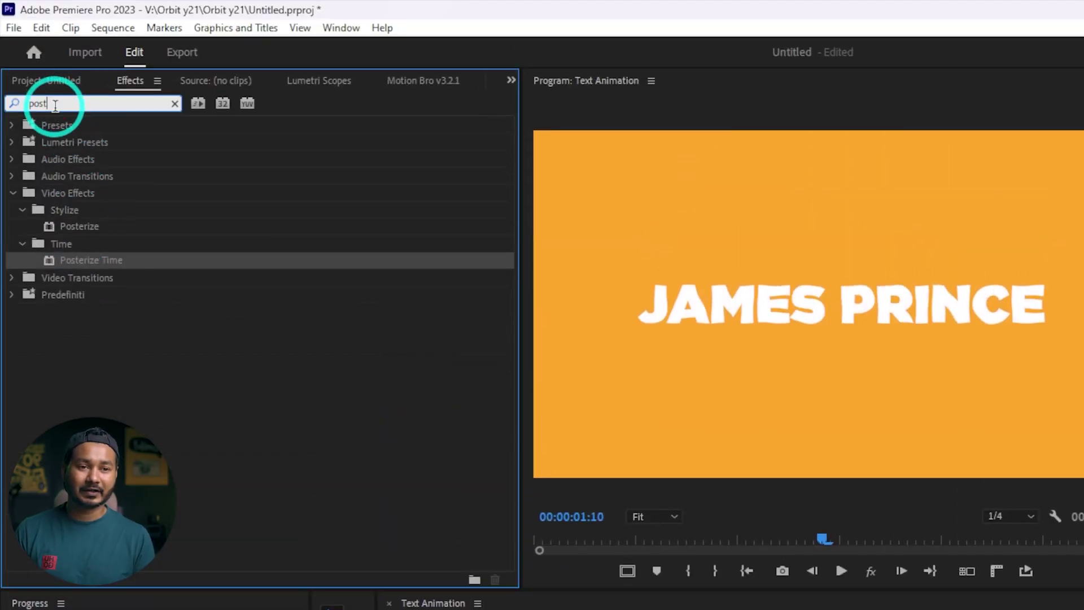
pyautogui.write('no')
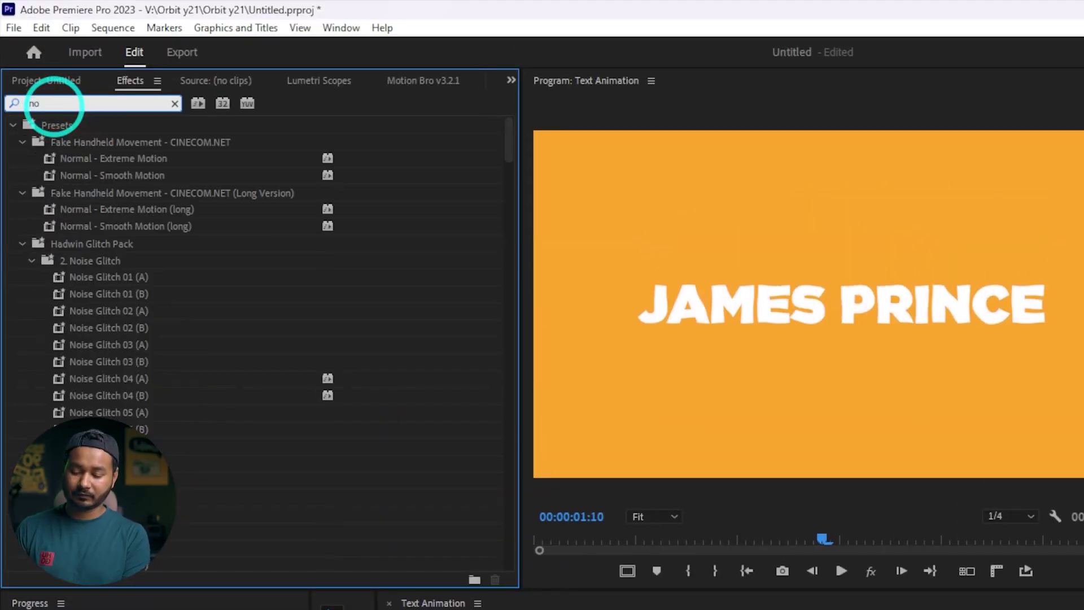
pyautogui.write('ise')
pyautogui.scroll(-7, 159, 350)
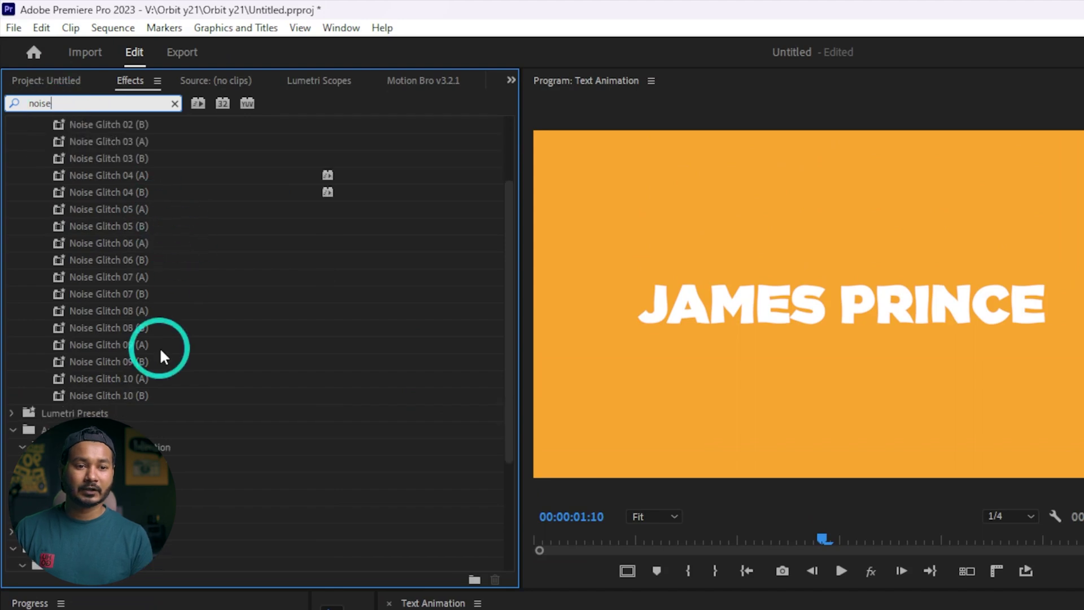
pyautogui.scroll(-2, 133, 333)
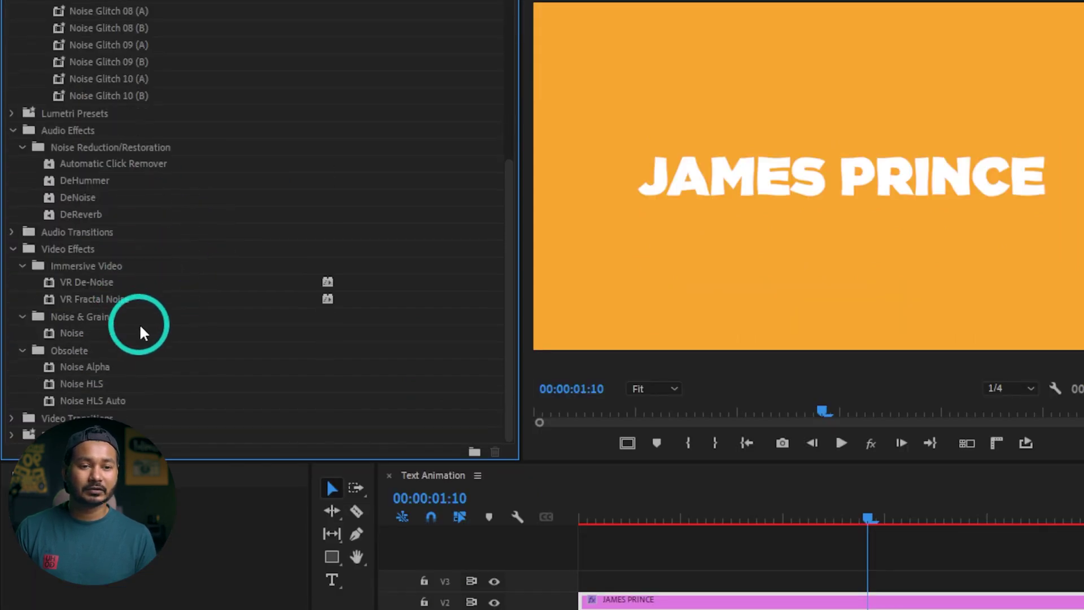
pyautogui.click(73, 367)
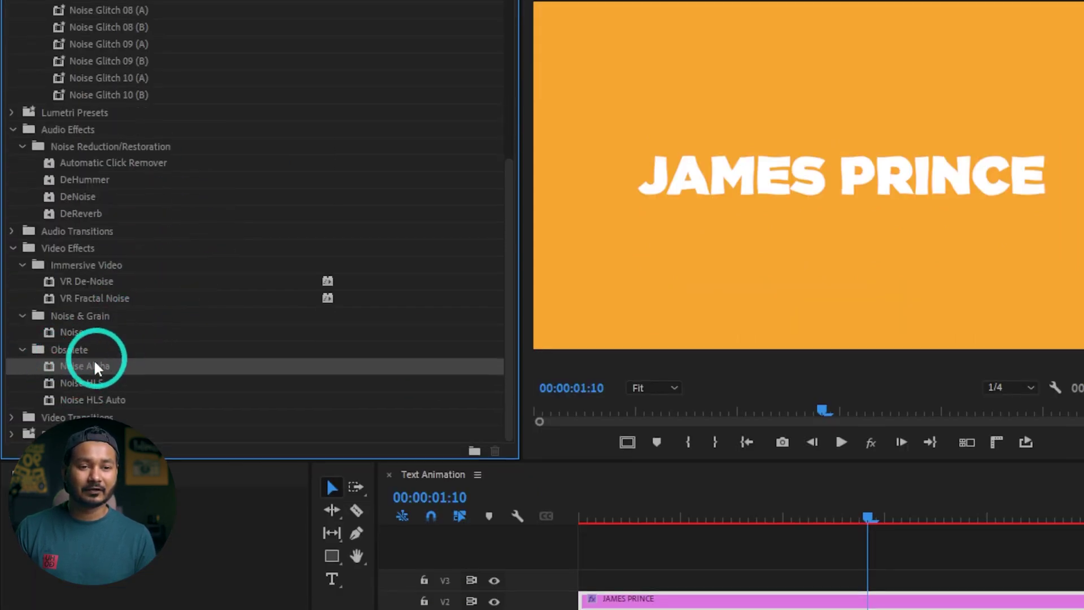
pyautogui.moveTo(75, 365); pyautogui.dragTo(785, 599)
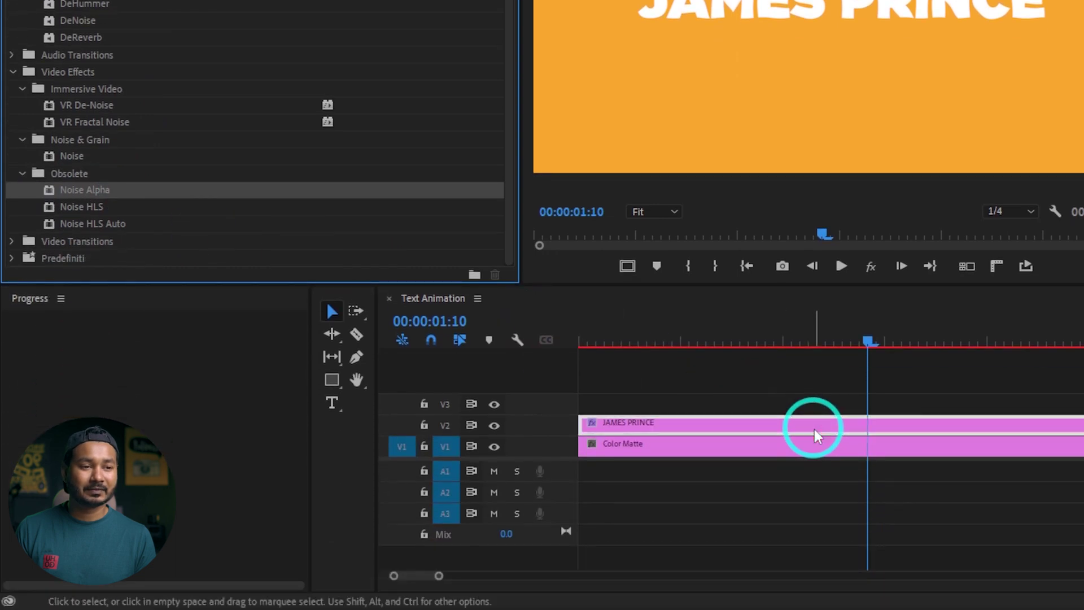
pyautogui.click(867, 206)
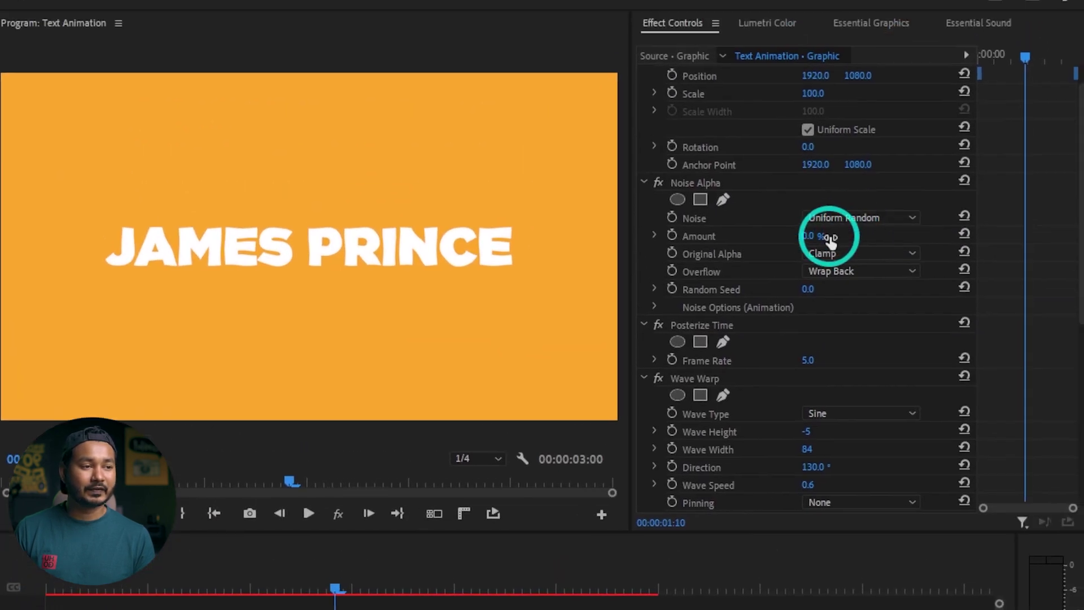
pyautogui.moveTo(831, 238); pyautogui.dragTo(863, 237)
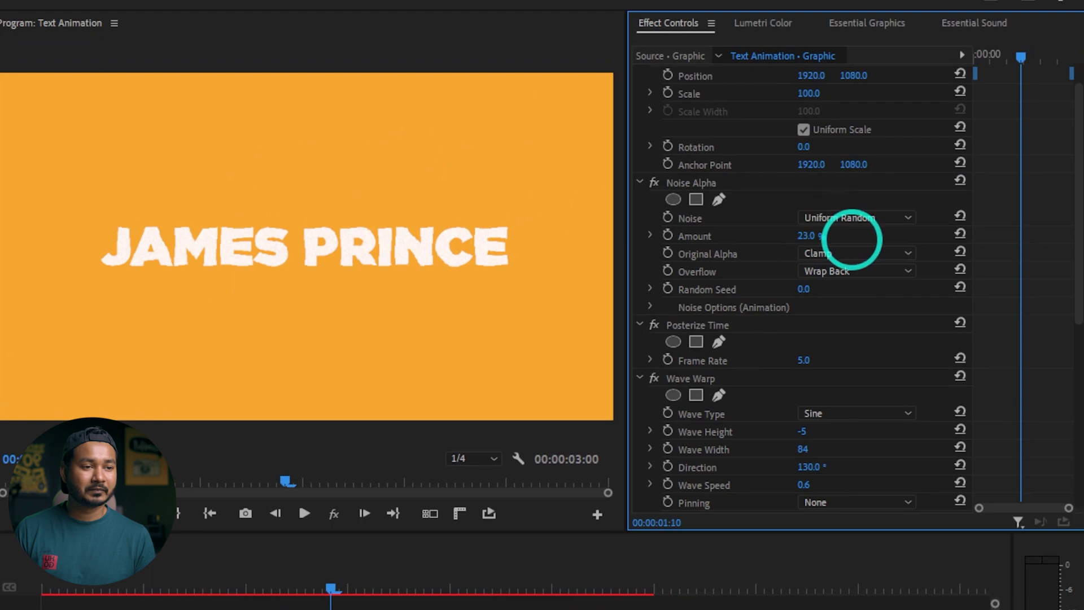
pyautogui.click(389, 365)
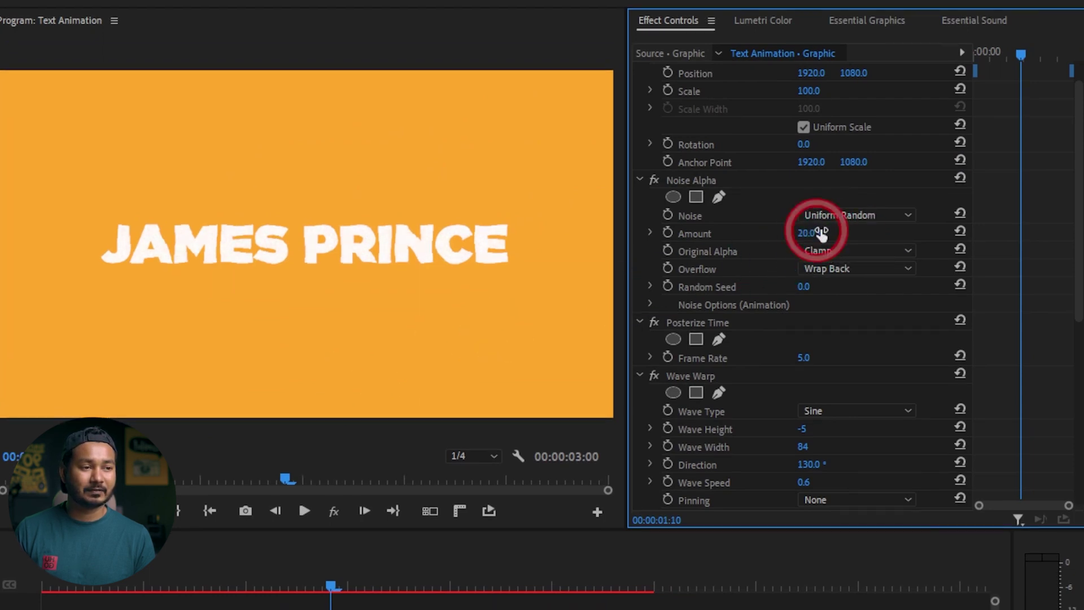
pyautogui.click(214, 385)
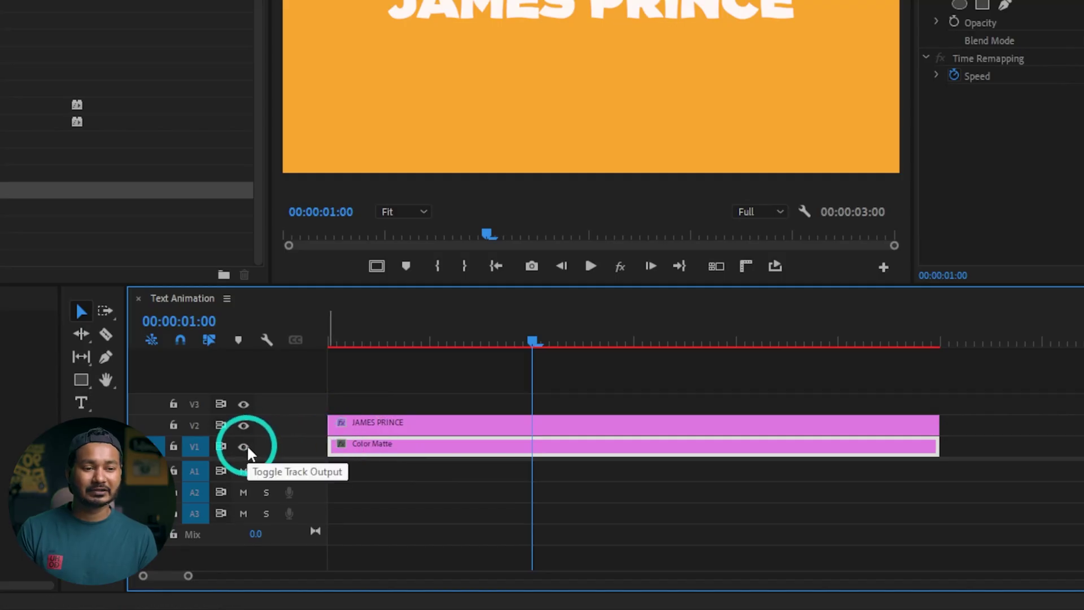
# Step: Hide the orange background track and add a rectangle layer to the JAMES PRINCE graphic
pyautogui.click(244, 446)
pyautogui.click(503, 424)
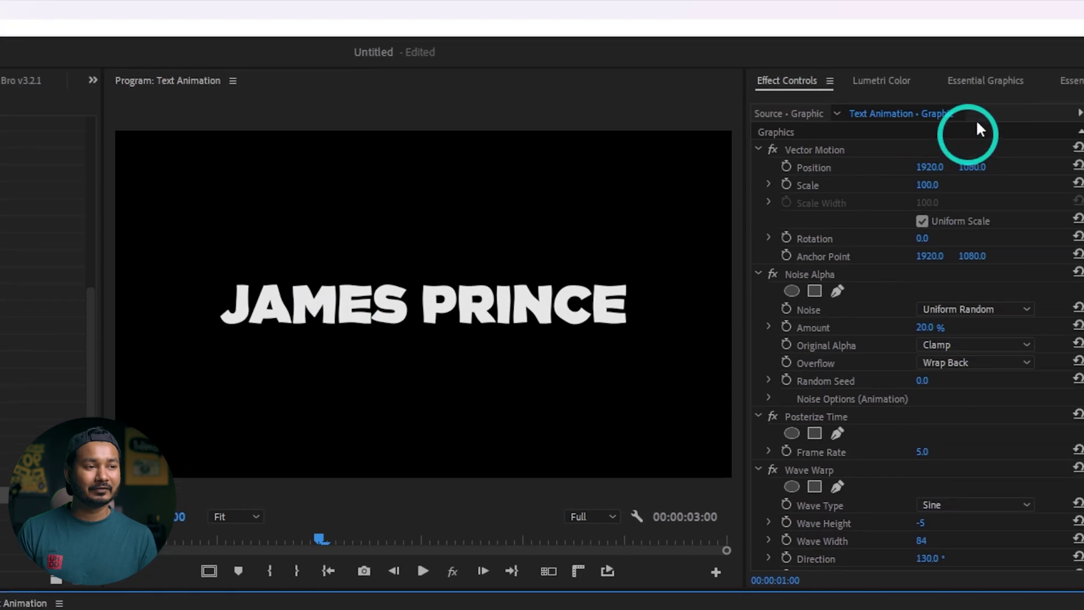
pyautogui.click(995, 82)
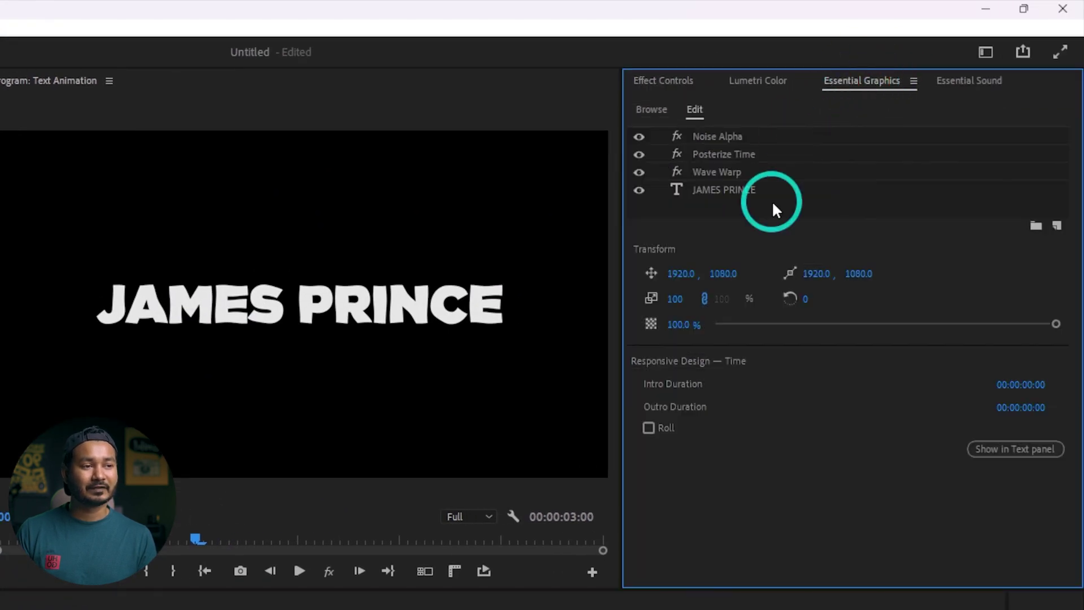
pyautogui.click(1055, 226)
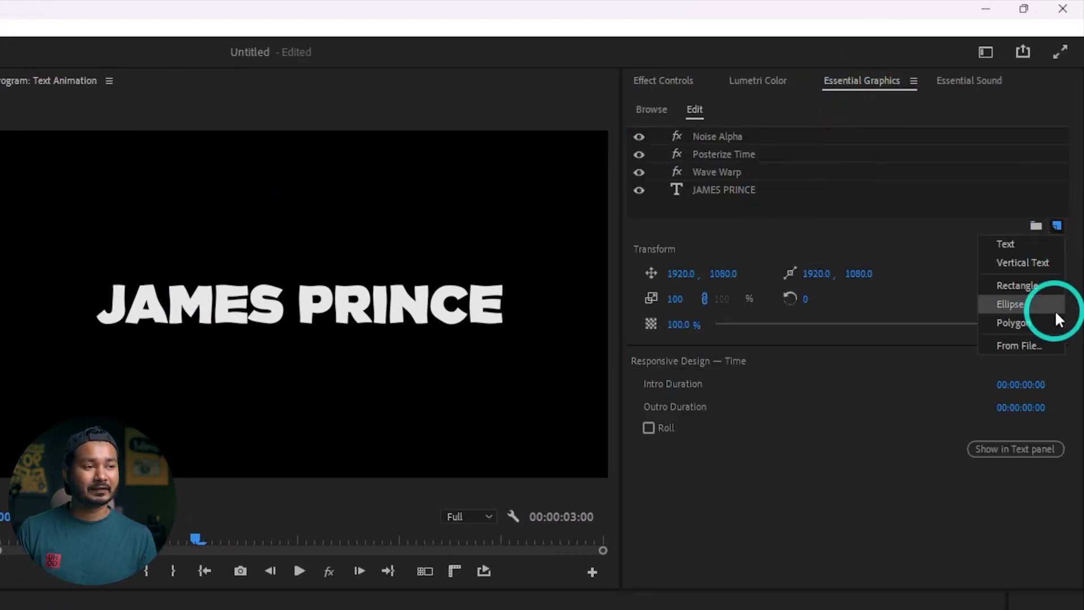
pyautogui.click(751, 277)
pyautogui.click(1056, 225)
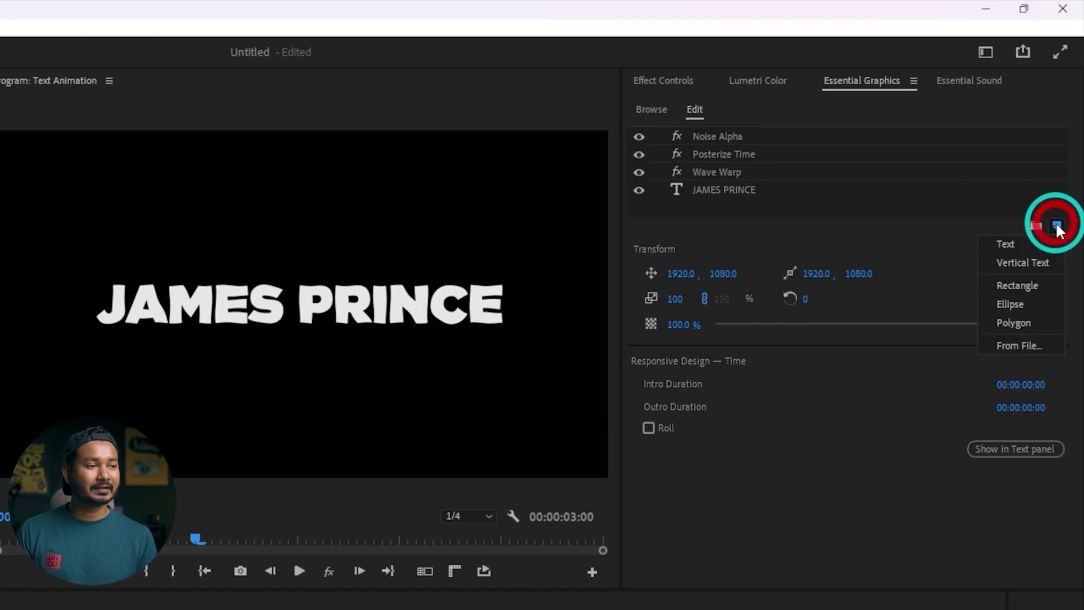
pyautogui.click(1013, 285)
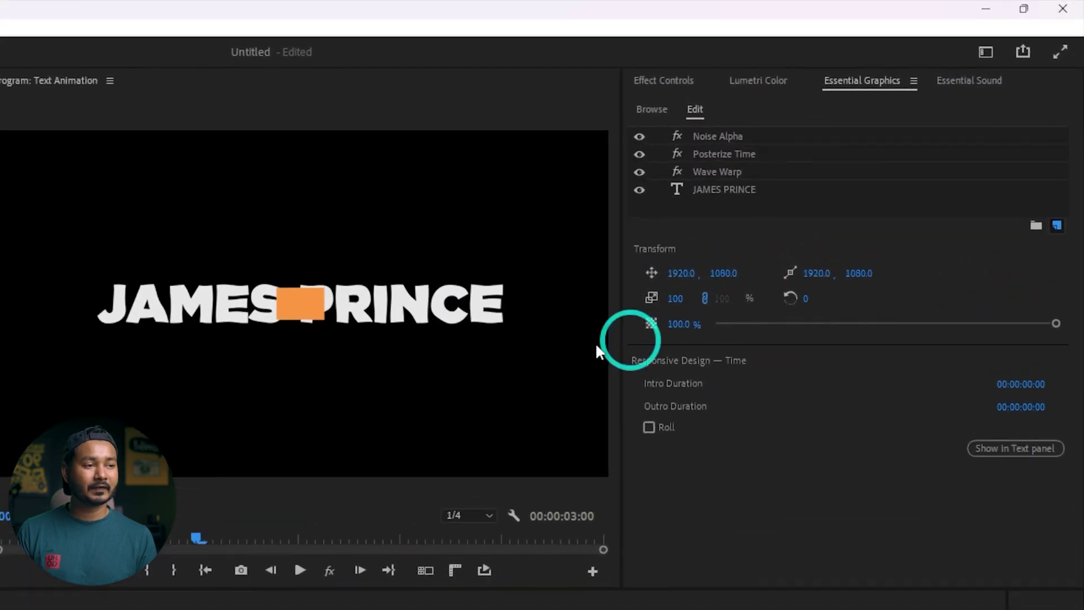
# Step: Stretch Shape 02 to fill the frame at 4266×2323 and centre it vertically
pyautogui.click(402, 305)
pyautogui.moveTo(407, 291); pyautogui.dragTo(121, 125)
pyautogui.click(556, 331)
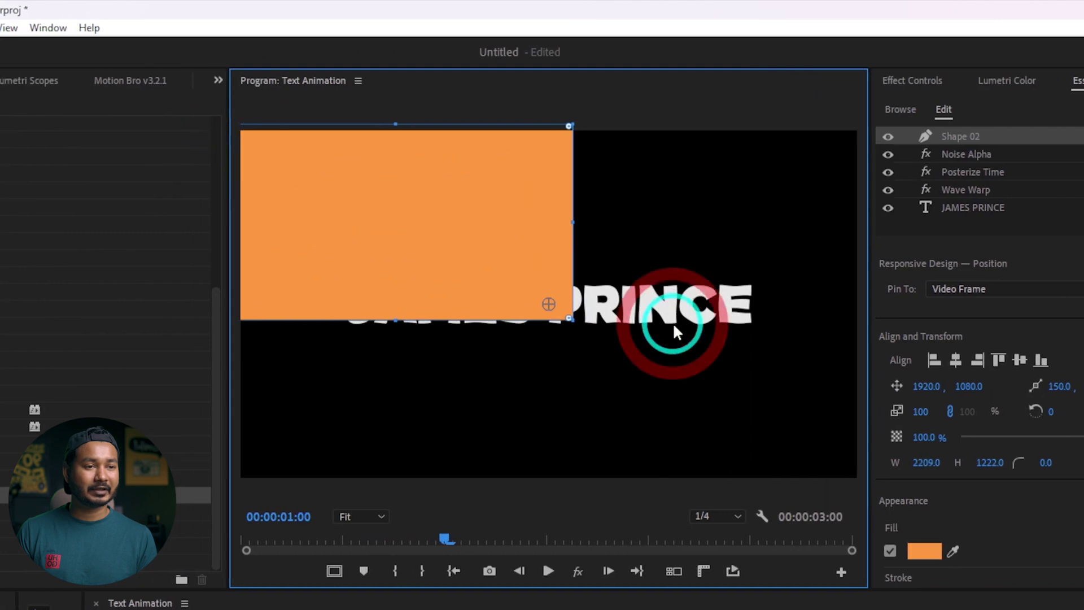
pyautogui.click(575, 317)
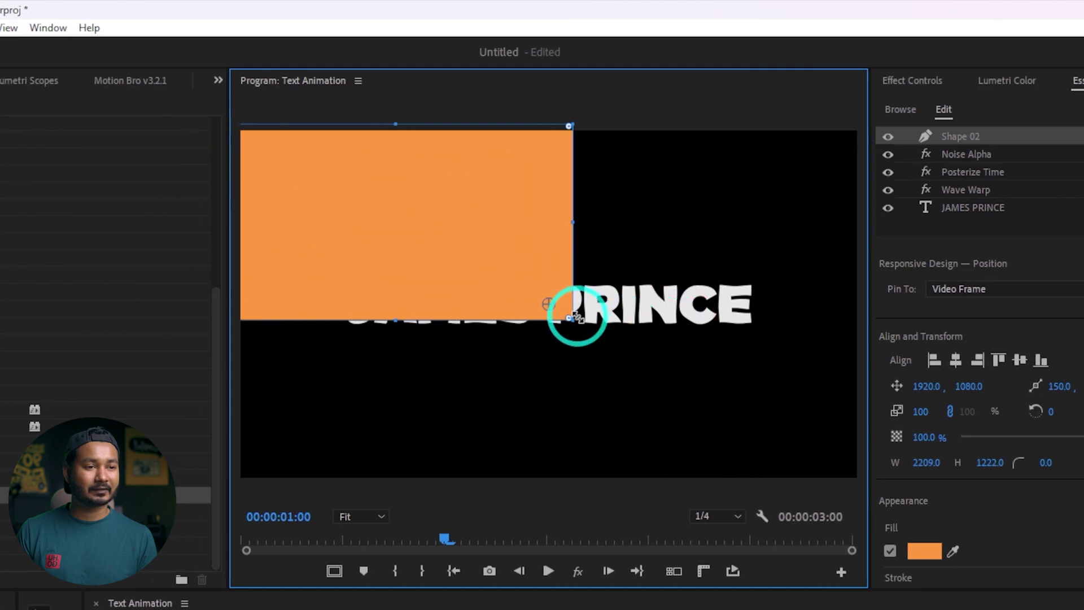
pyautogui.moveTo(566, 317); pyautogui.dragTo(918, 498)
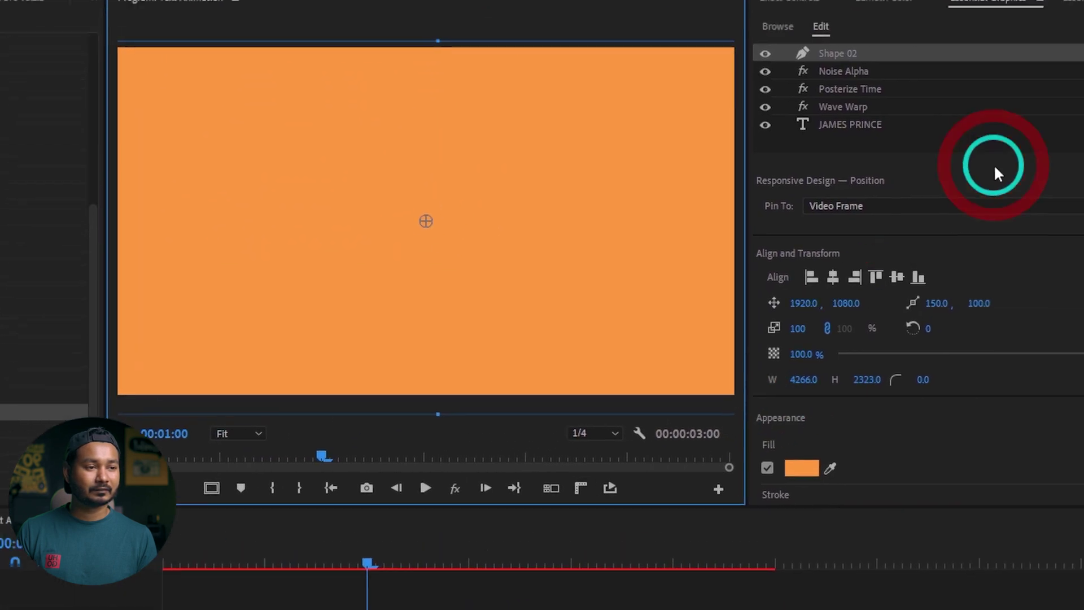
pyautogui.click(977, 360)
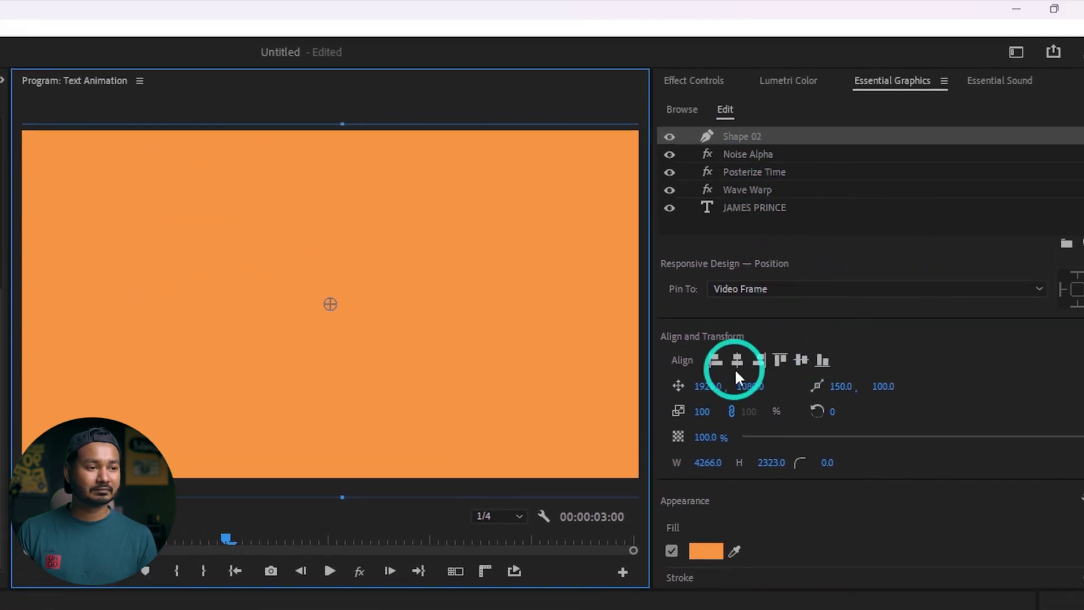
pyautogui.click(805, 359)
pyautogui.moveTo(728, 136); pyautogui.dragTo(759, 216)
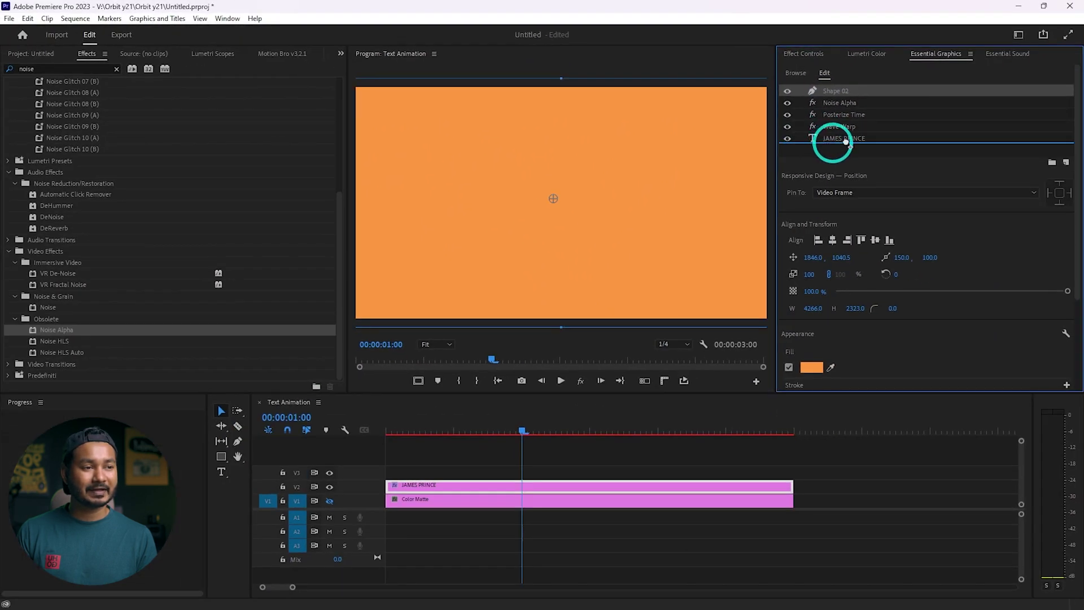
# Step: Place the orange shape beneath the JAMES PRINCE text and preview from 00:00:00:14
pyautogui.moveTo(854, 150); pyautogui.dragTo(855, 150)
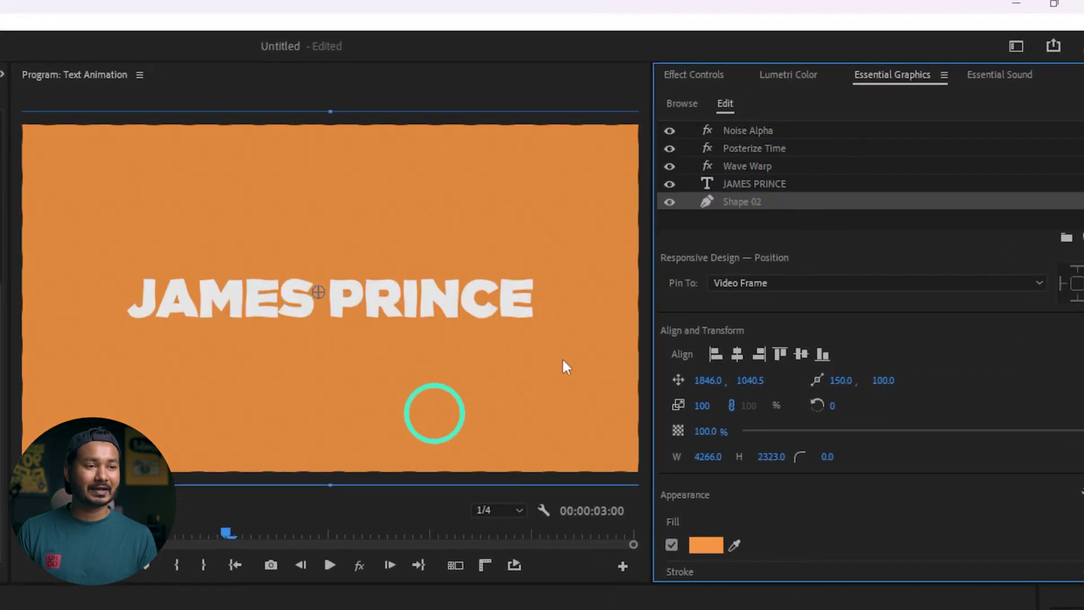
pyautogui.moveTo(283, 568); pyautogui.dragTo(193, 392)
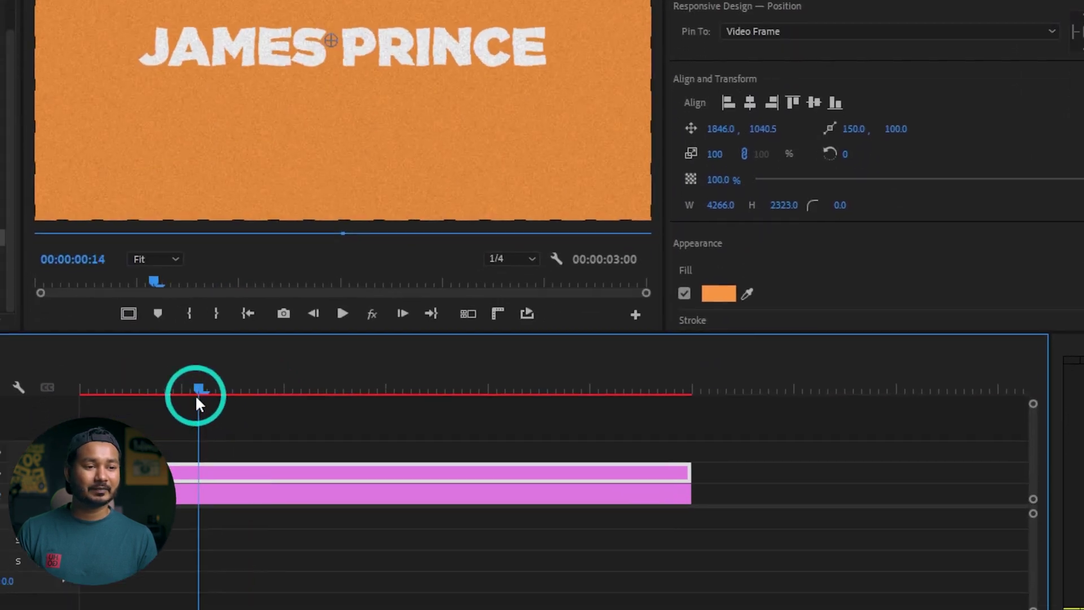
pyautogui.press('space')
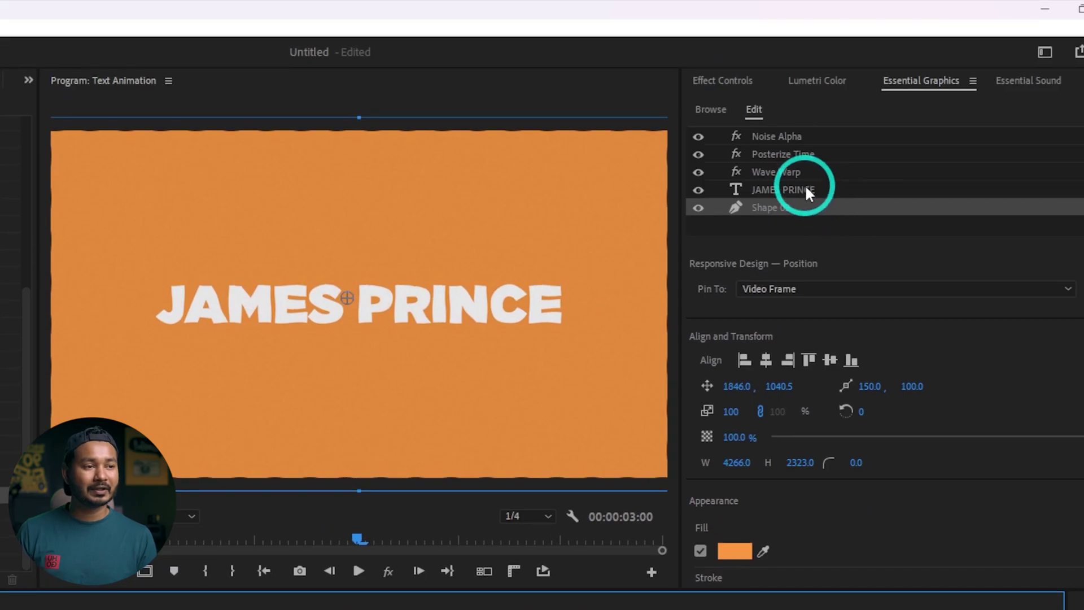
# Step: Group the JAMES PRINCE text with Wave Warp, Posterize Time and Noise Alpha as Group 01
pyautogui.click(806, 190)
pyautogui.keyDown('shift'); pyautogui.click(792, 171); pyautogui.keyUp('shift')
pyautogui.keyDown('shift'); pyautogui.click(790, 153); pyautogui.keyUp('shift')
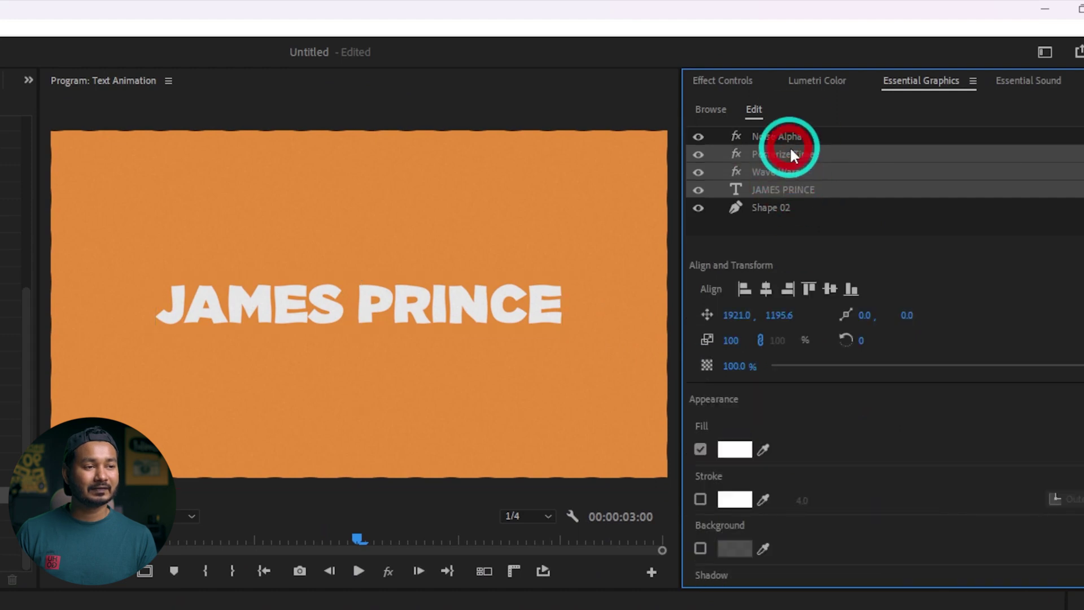
pyautogui.keyDown('shift'); pyautogui.click(788, 135); pyautogui.keyUp('shift')
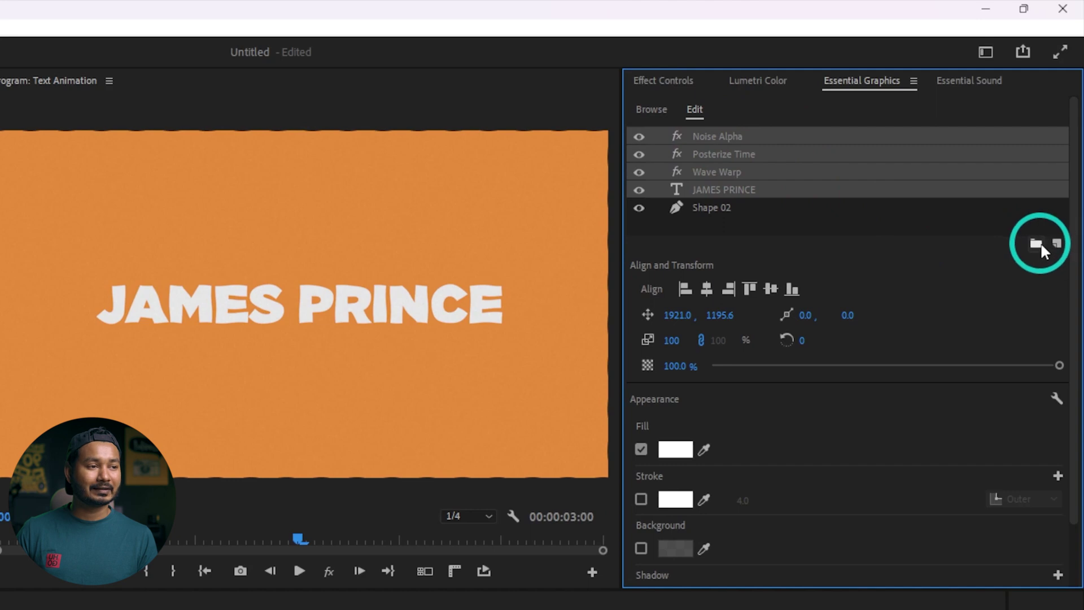
pyautogui.click(1038, 244)
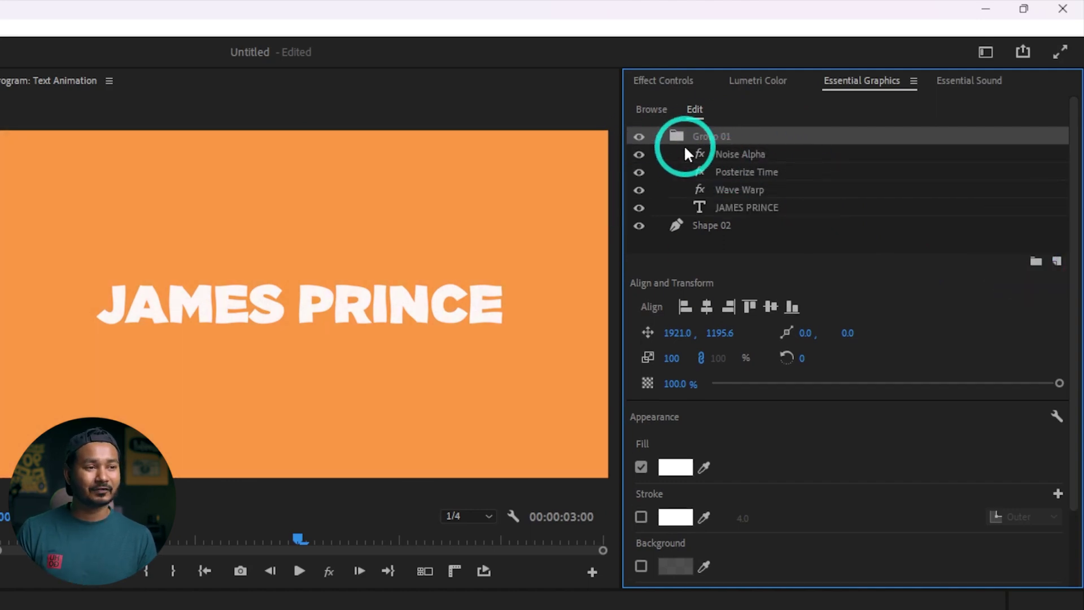
# Step: Collapse Group 01 above Shape 02 and return the playhead to the start
pyautogui.click(659, 137)
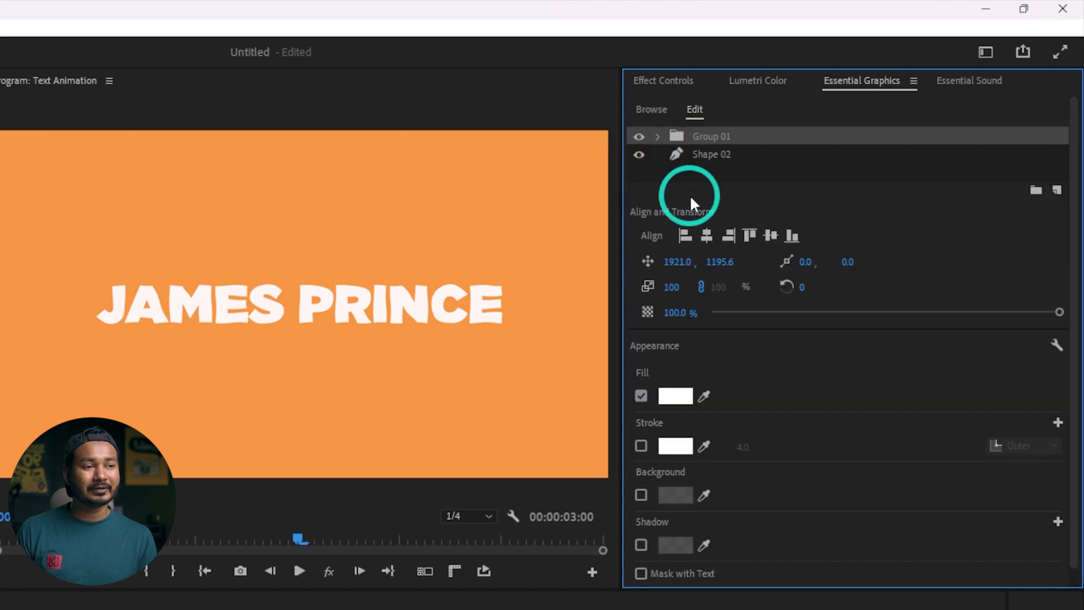
pyautogui.click(713, 153)
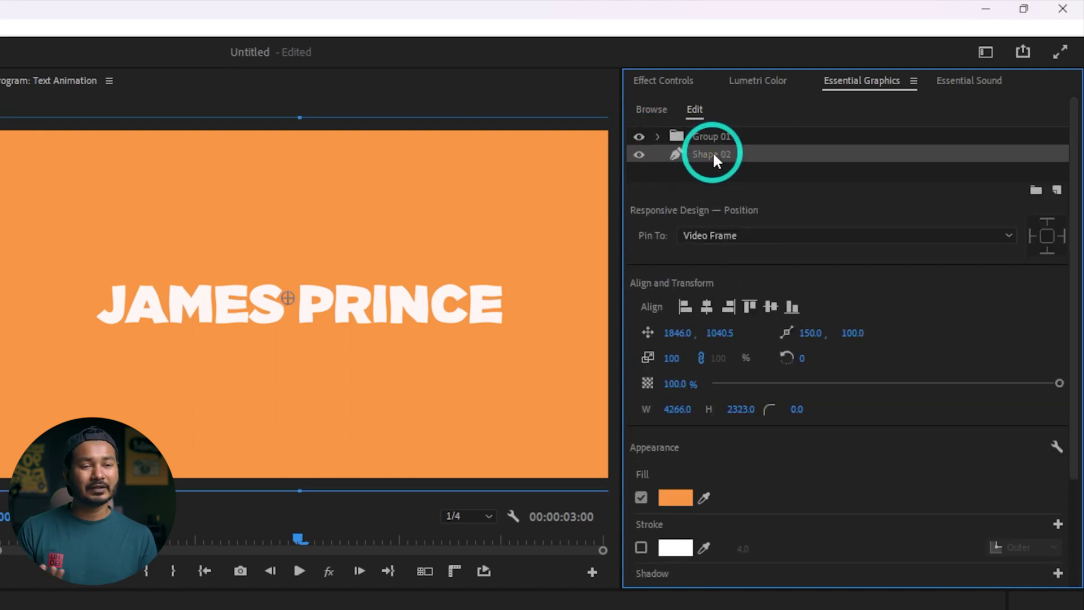
pyautogui.click(775, 140)
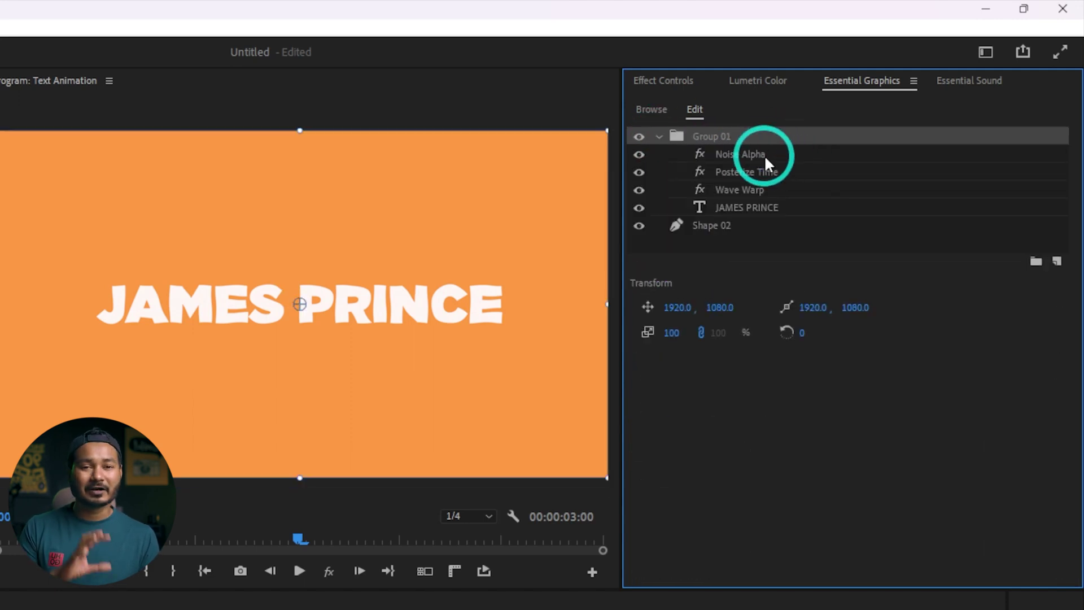
pyautogui.click(740, 238)
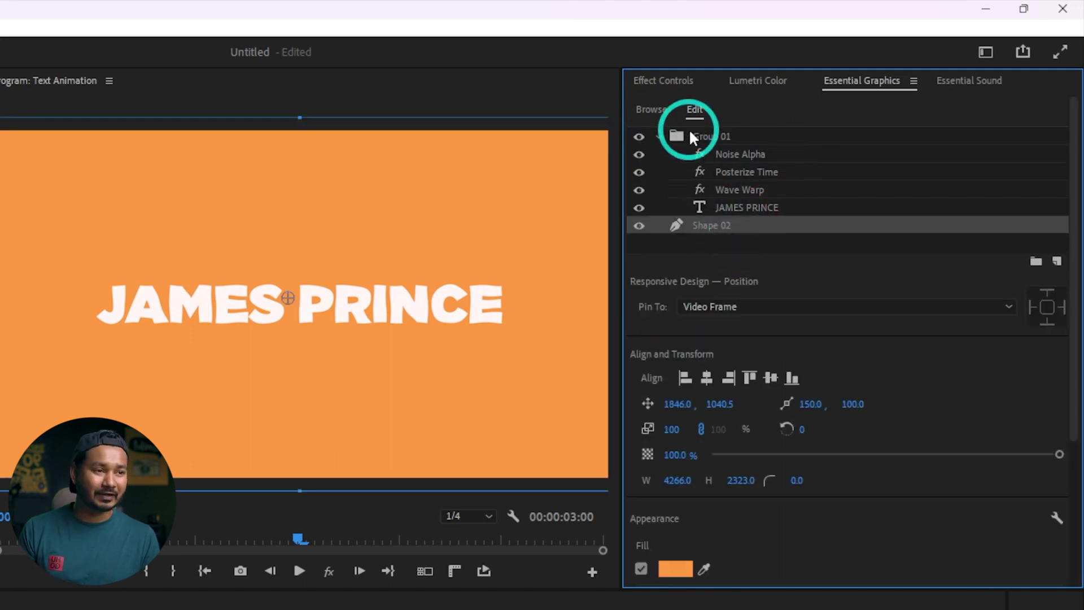
pyautogui.click(659, 137)
pyautogui.moveTo(218, 425); pyautogui.dragTo(12, 387)
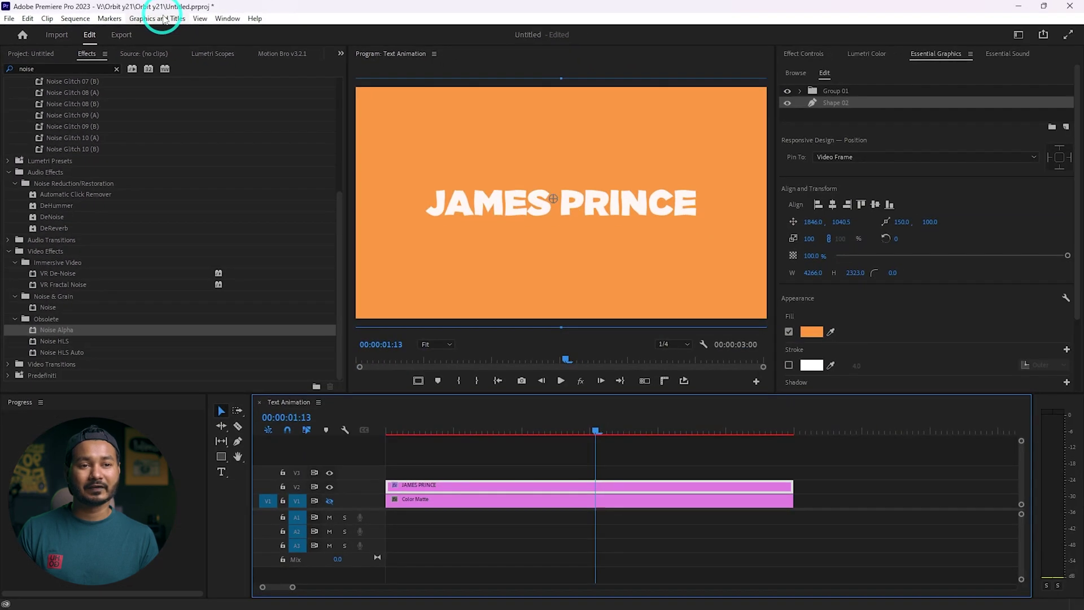
# Step: Export the JAMES PRINCE graphic as the 'James Title' Motion Graphics Template in My Library
pyautogui.click(164, 20)
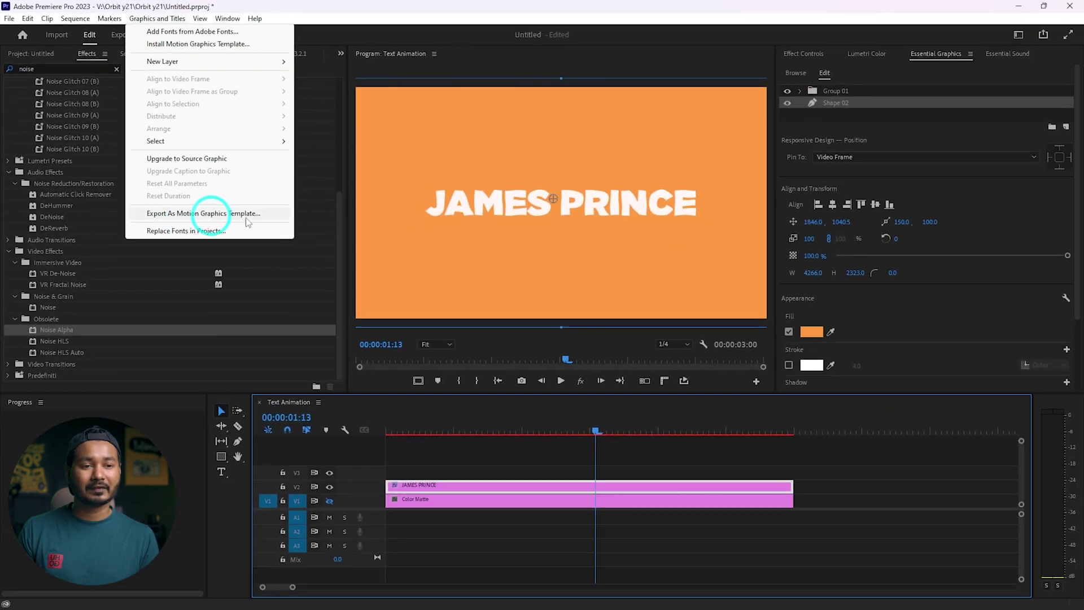
pyautogui.click(240, 213)
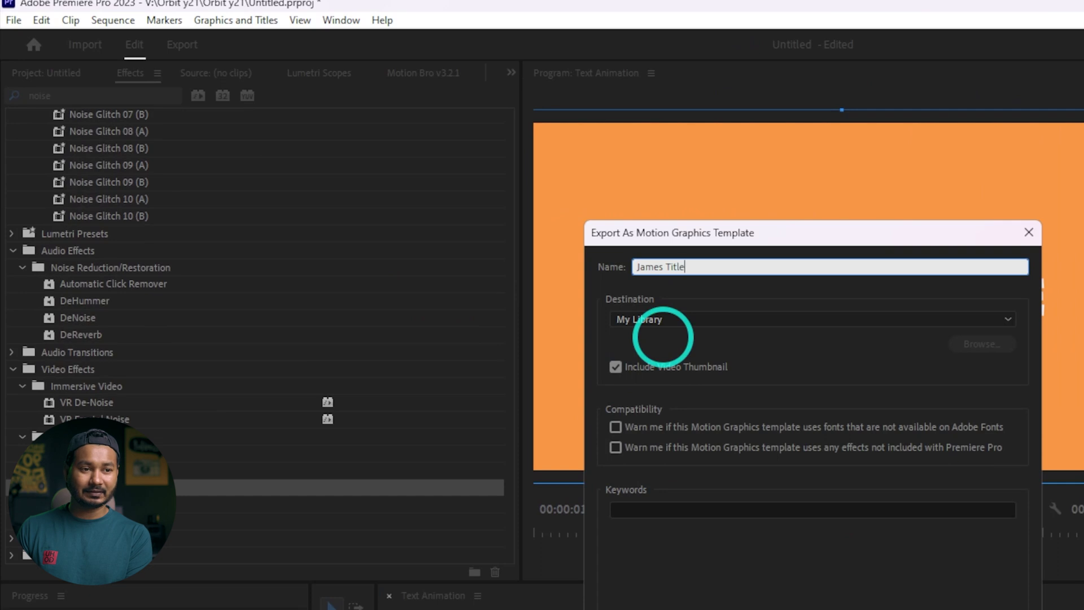
pyautogui.click(706, 319)
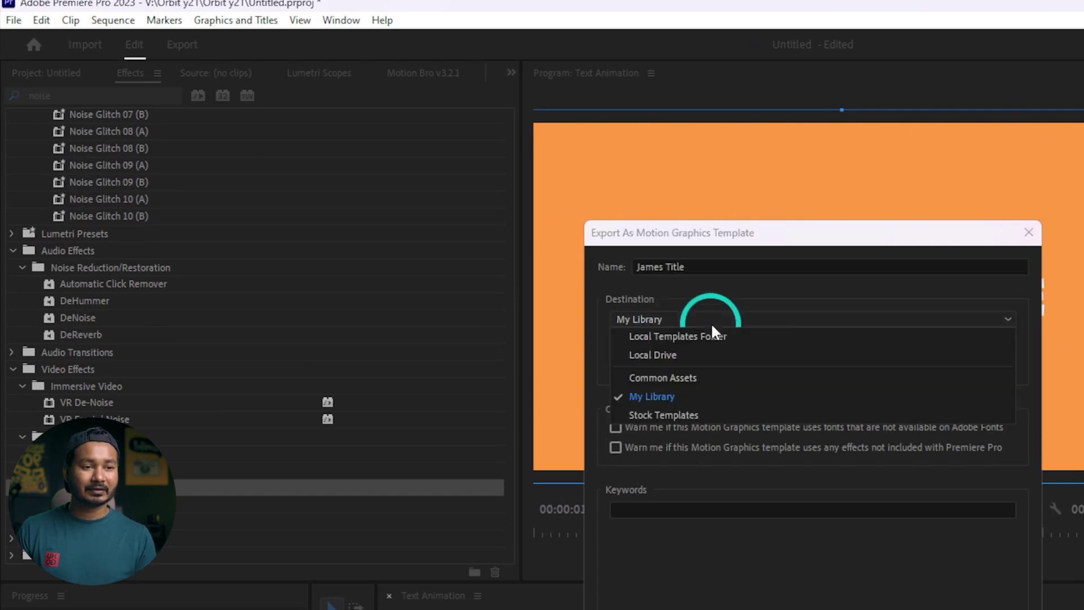
pyautogui.click(652, 397)
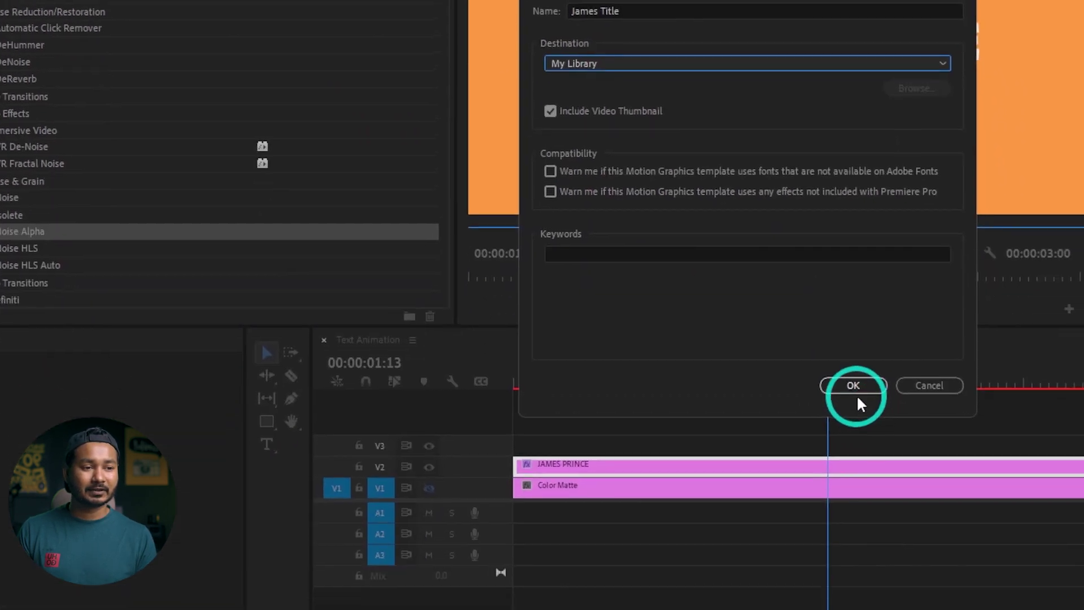
pyautogui.click(855, 396)
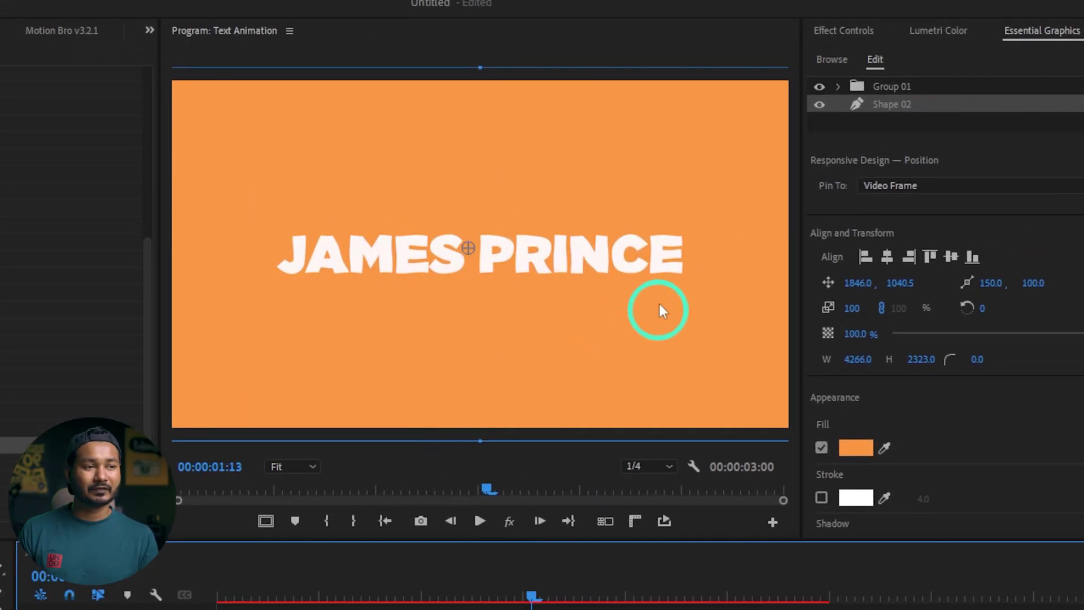
# Step: Drag the James Title template from Browse onto the timeline after the first clip
pyautogui.click(1042, 58)
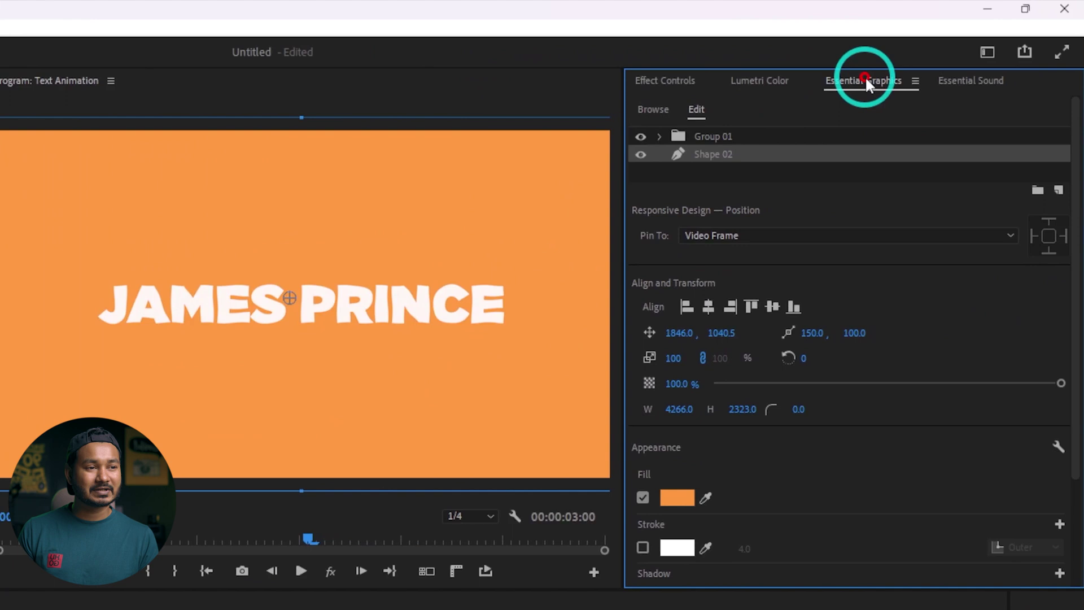
pyautogui.click(654, 111)
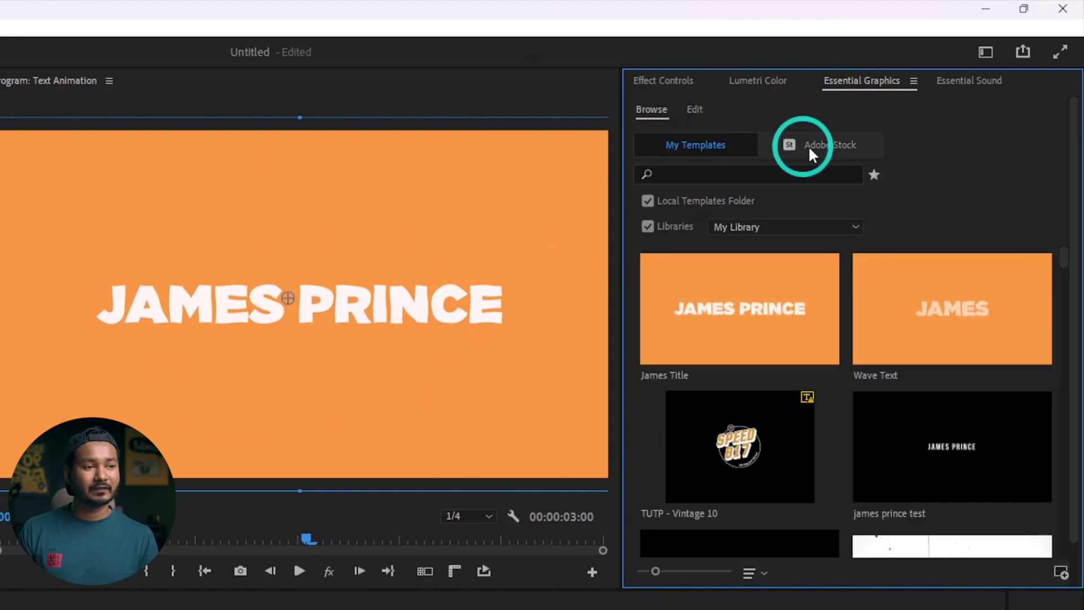
pyautogui.click(752, 224)
pyautogui.click(755, 225)
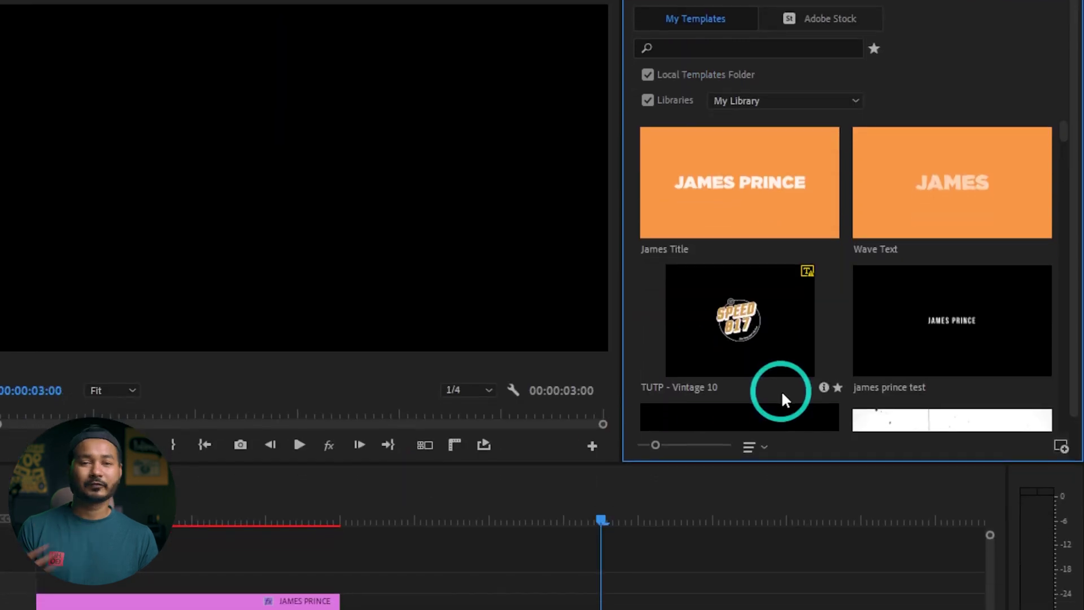
pyautogui.moveTo(737, 229); pyautogui.dragTo(459, 421)
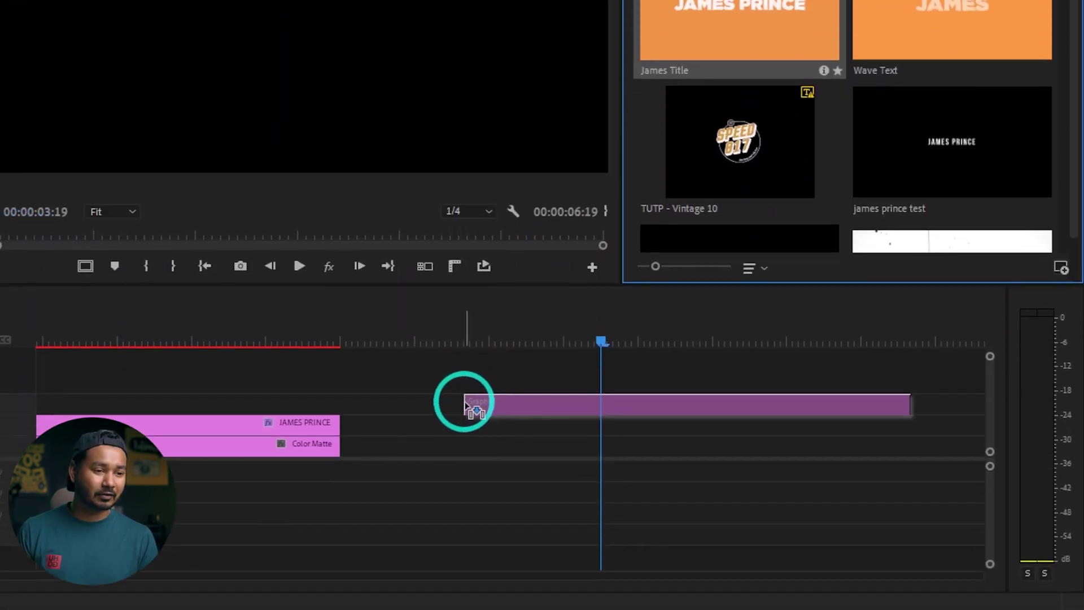
# Step: Play the new James Title clip from its start
pyautogui.click(519, 336)
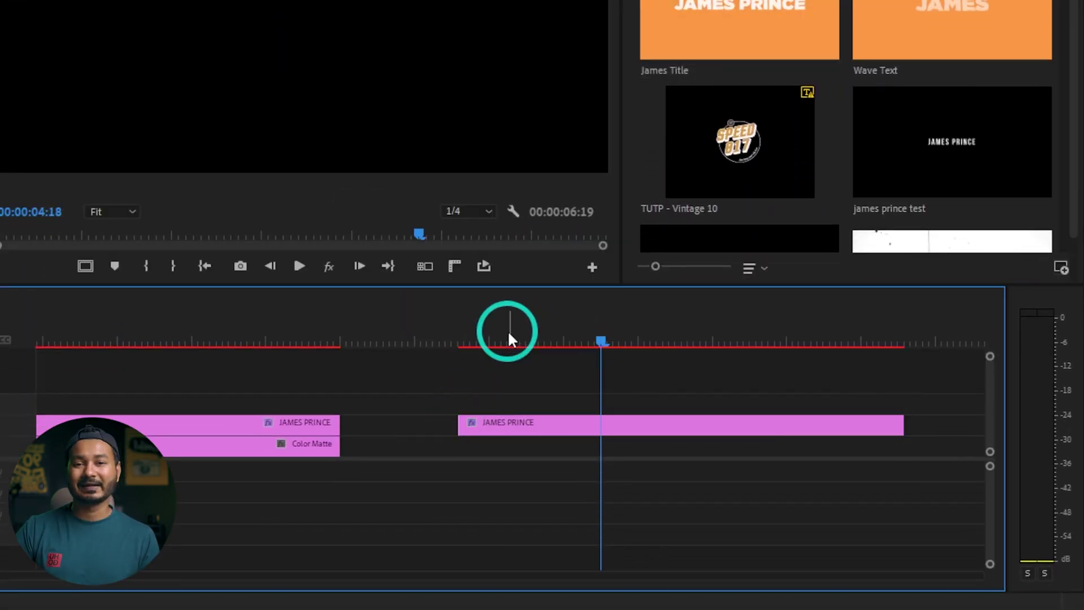
pyautogui.moveTo(509, 333); pyautogui.dragTo(464, 364)
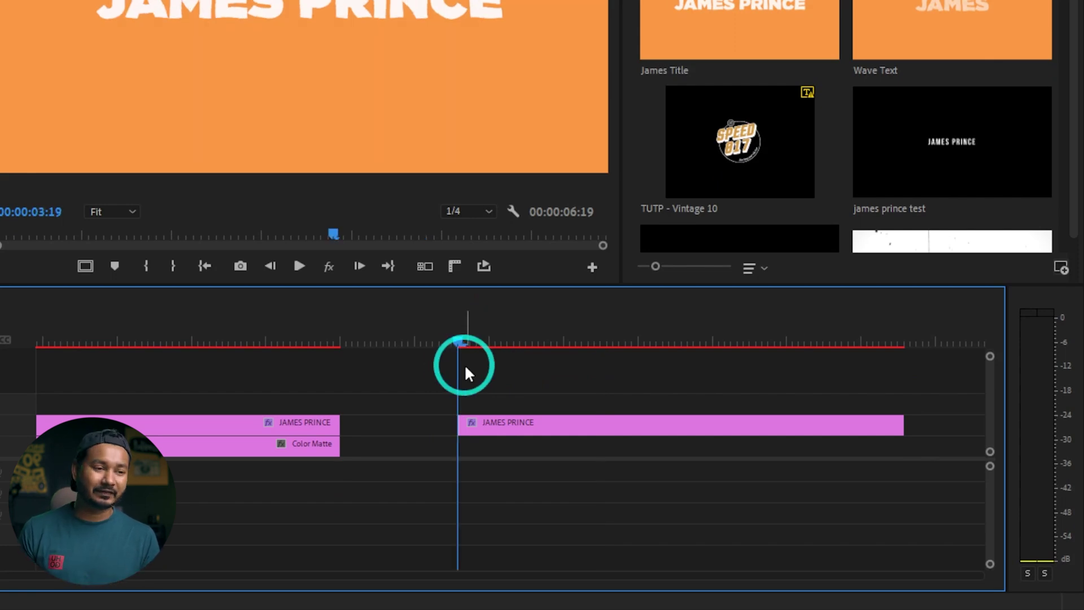
pyautogui.press('space')
# Step: Retype the second clip's title as PREMIERE PRO and play it from the clip start
pyautogui.click(338, 52)
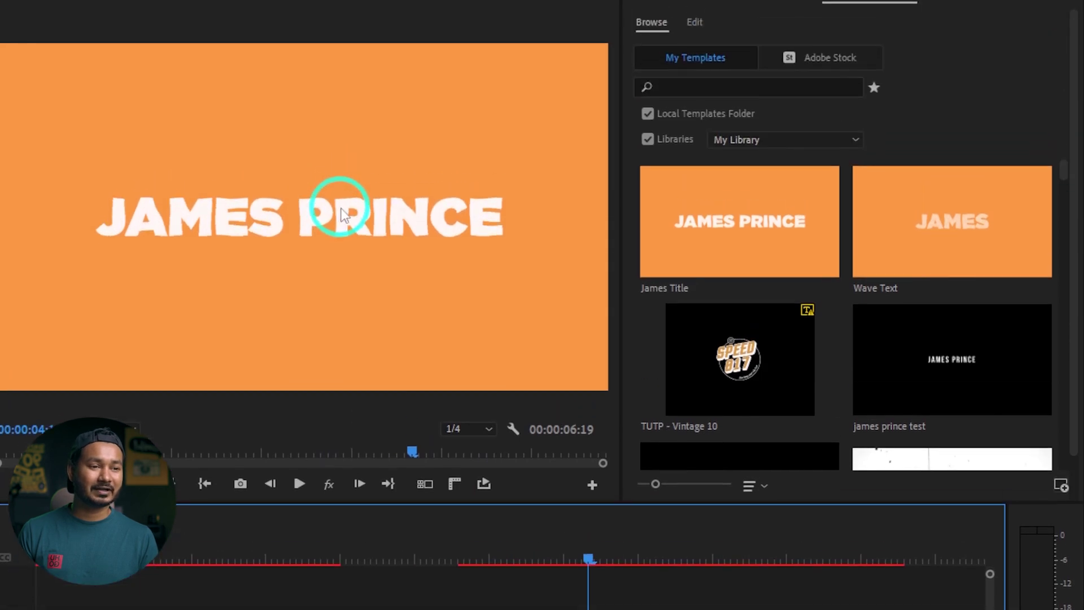
pyautogui.click(339, 6)
pyautogui.doubleClick(339, 224)
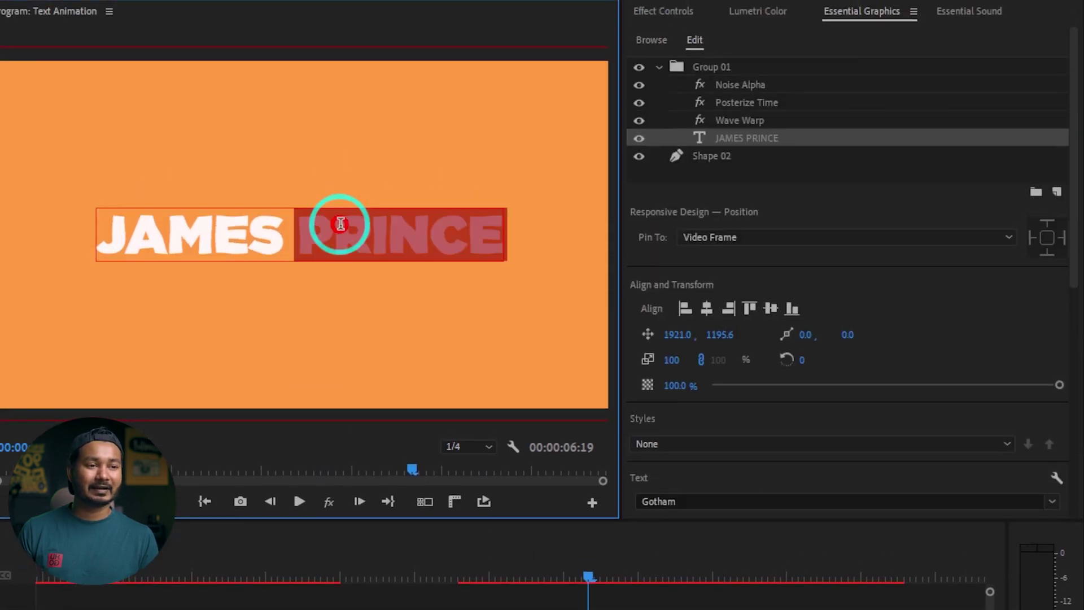
pyautogui.click(334, 229)
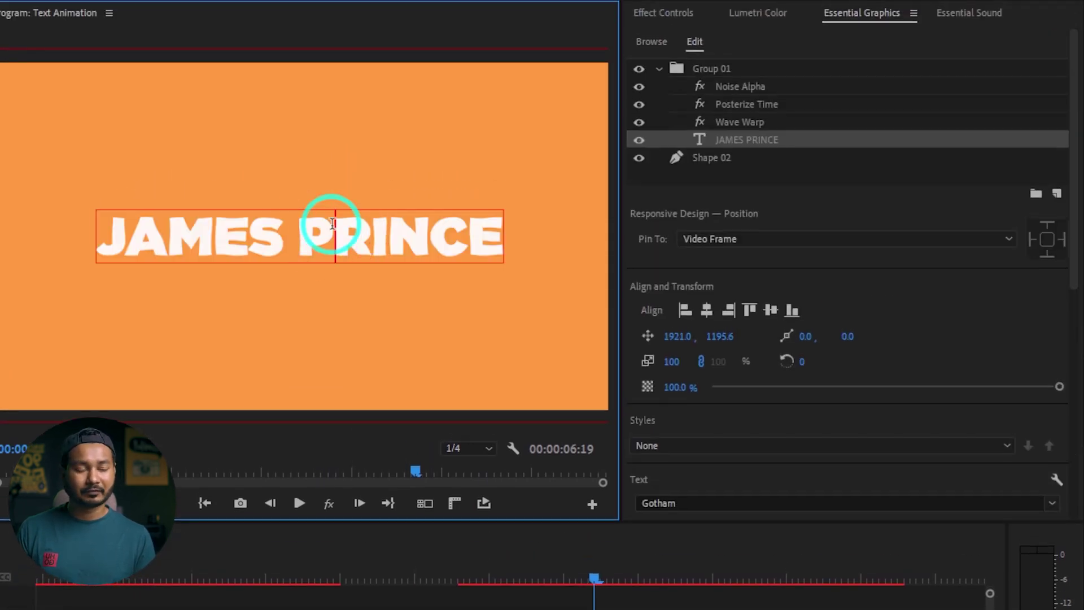
pyautogui.doubleClick(333, 223)
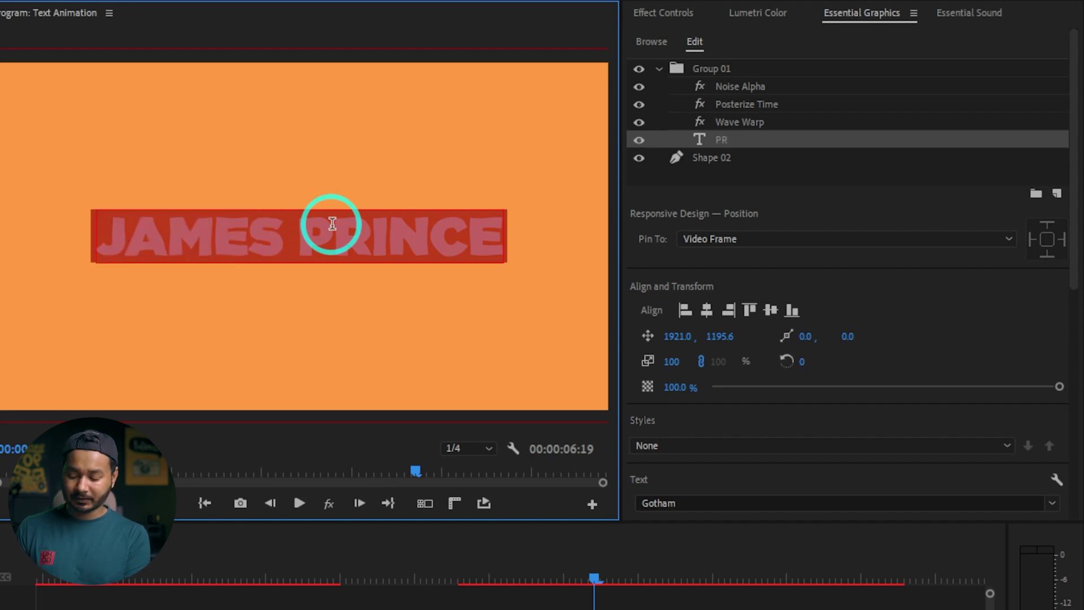
pyautogui.write('E PRO')
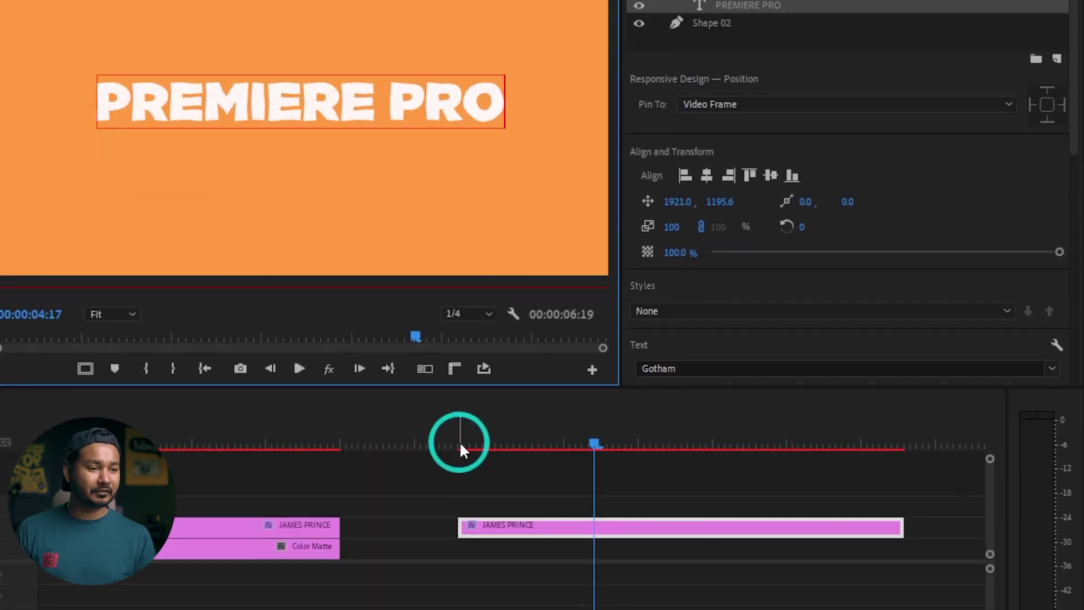
pyautogui.click(459, 576)
pyautogui.press('space')
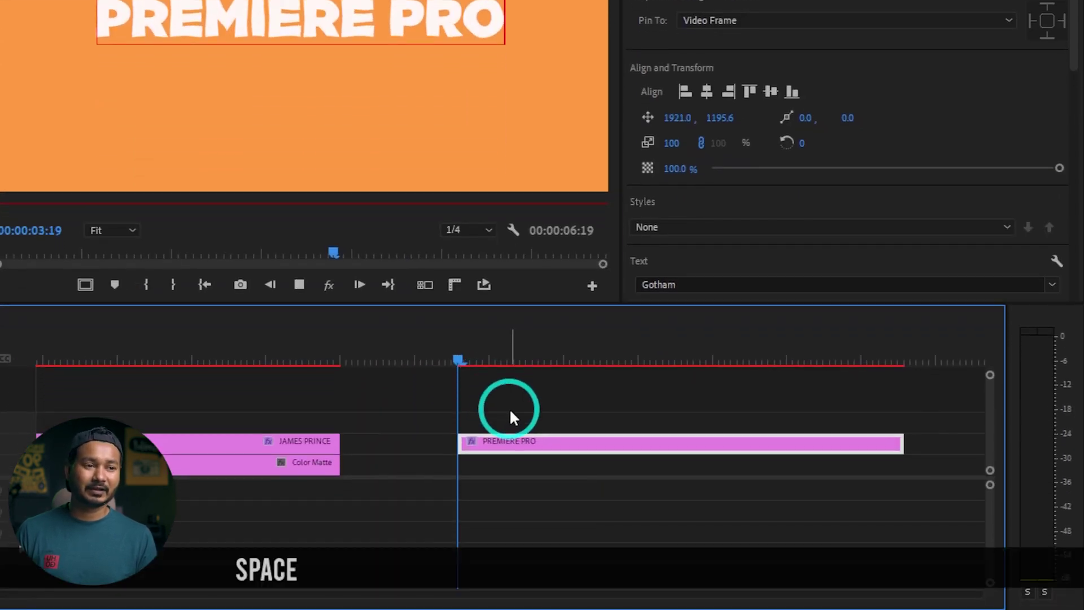